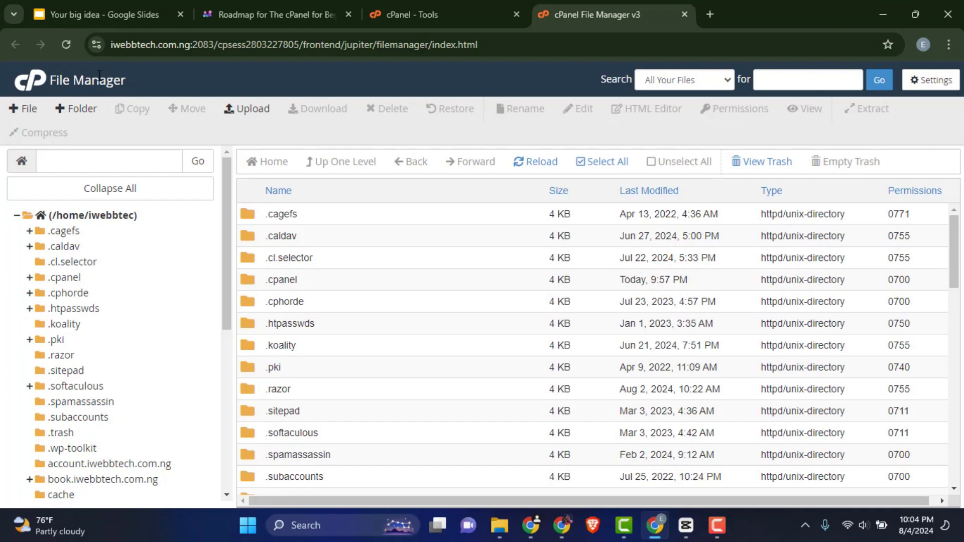
{"action": "left_click", "coordinate": [408, 14]}
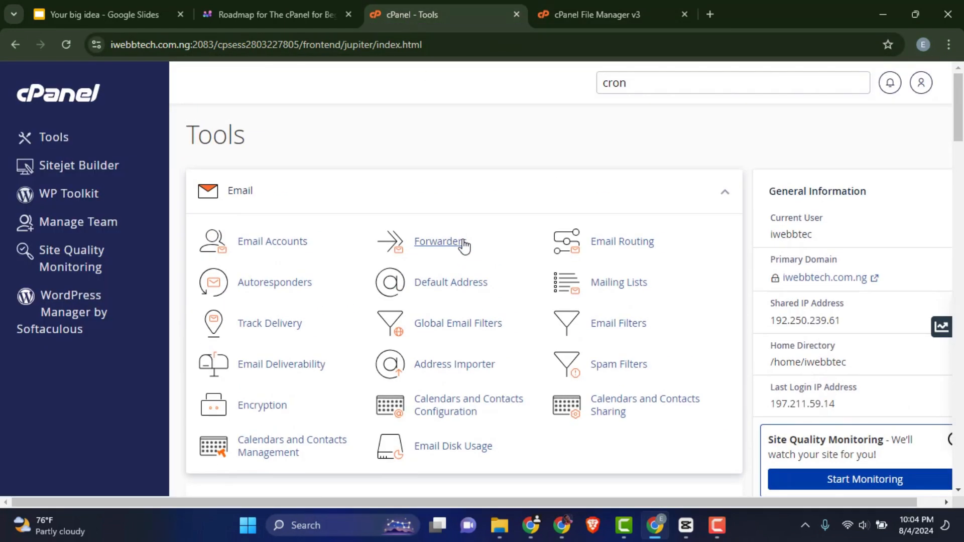
{"action": "left_click", "coordinate": [593, 17]}
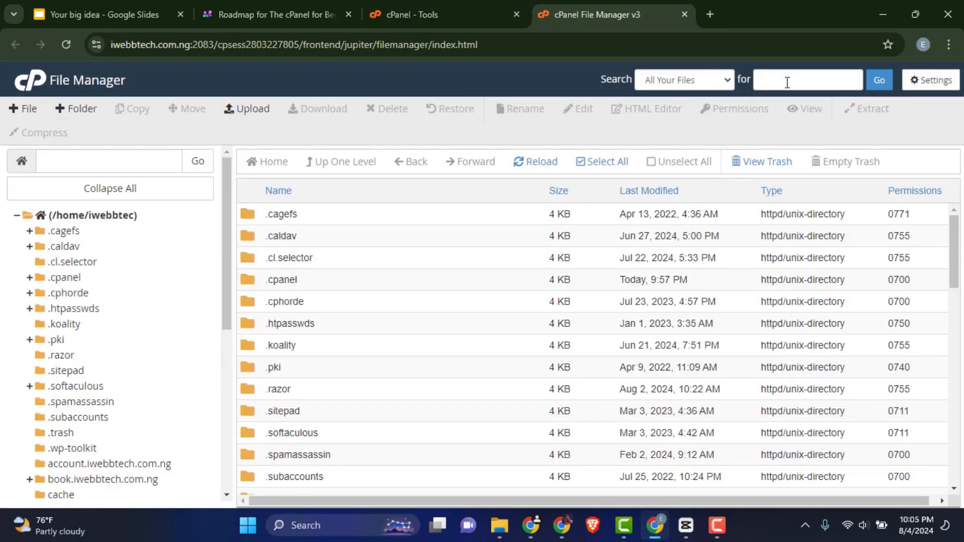
{"action": "left_click", "coordinate": [676, 81]}
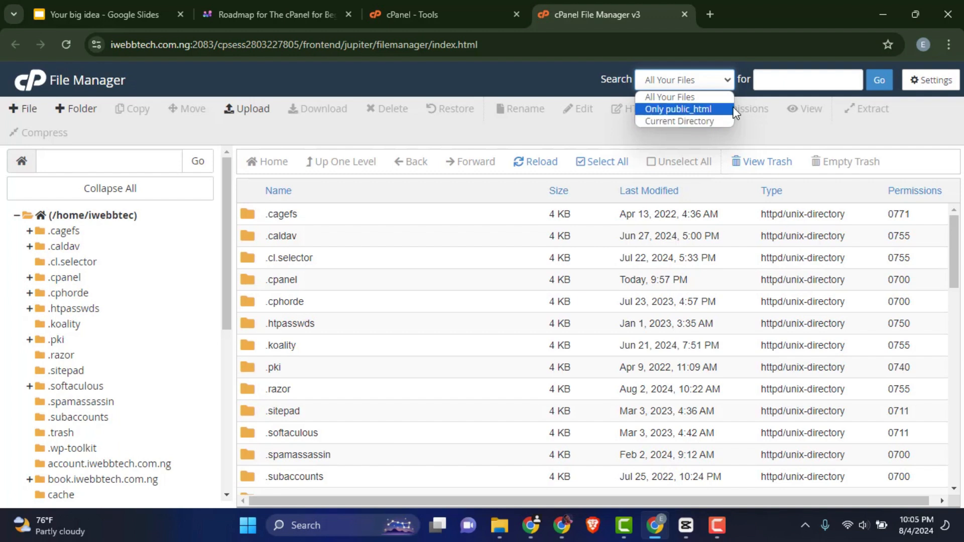
{"action": "left_click", "coordinate": [786, 81]}
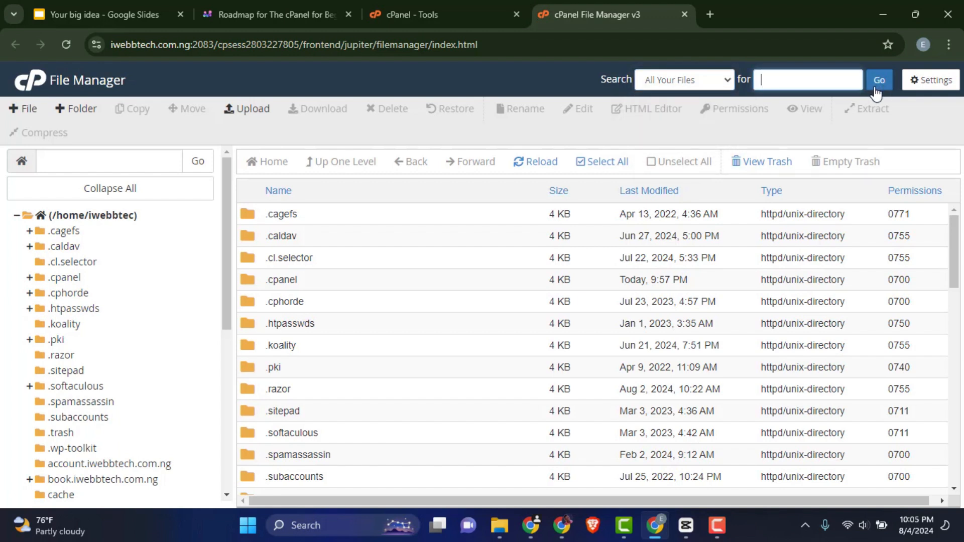
- Toggle the Show Hidden Files (dotfiles) option in the File Manager preferences and save them
{"action": "left_click", "coordinate": [935, 81]}
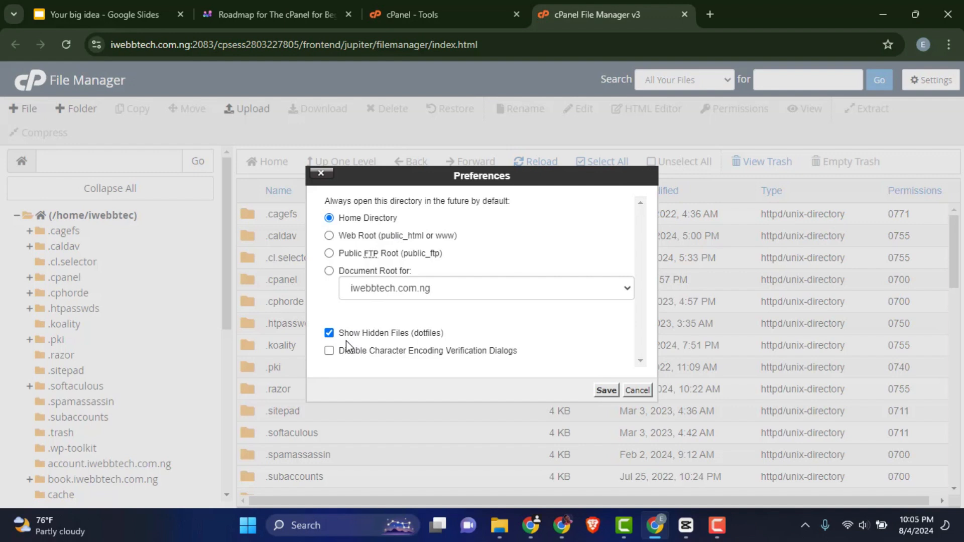
{"action": "left_click", "coordinate": [372, 334]}
{"action": "left_click", "coordinate": [328, 334]}
{"action": "left_click", "coordinate": [606, 391]}
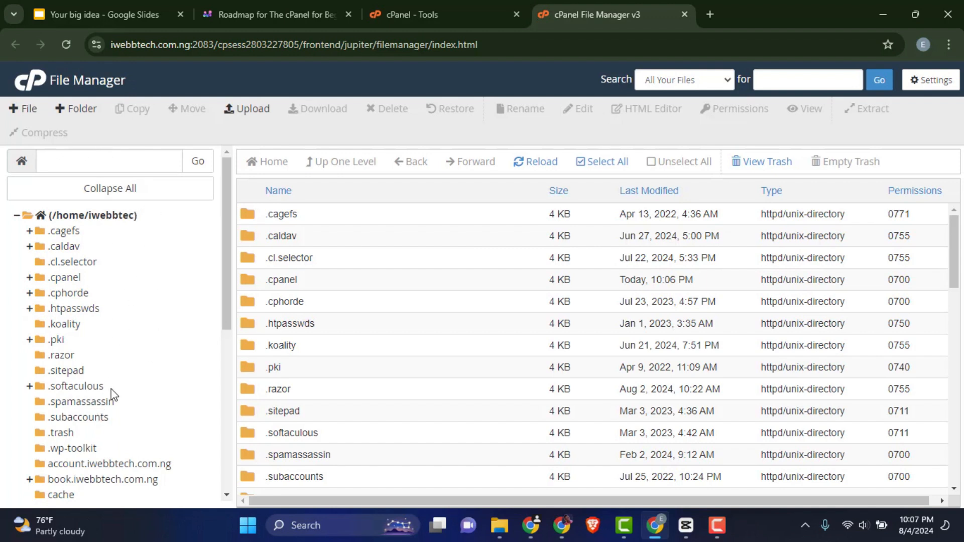
- Open the public_html folder from the home directory listing
{"action": "left_click", "coordinate": [73, 163]}
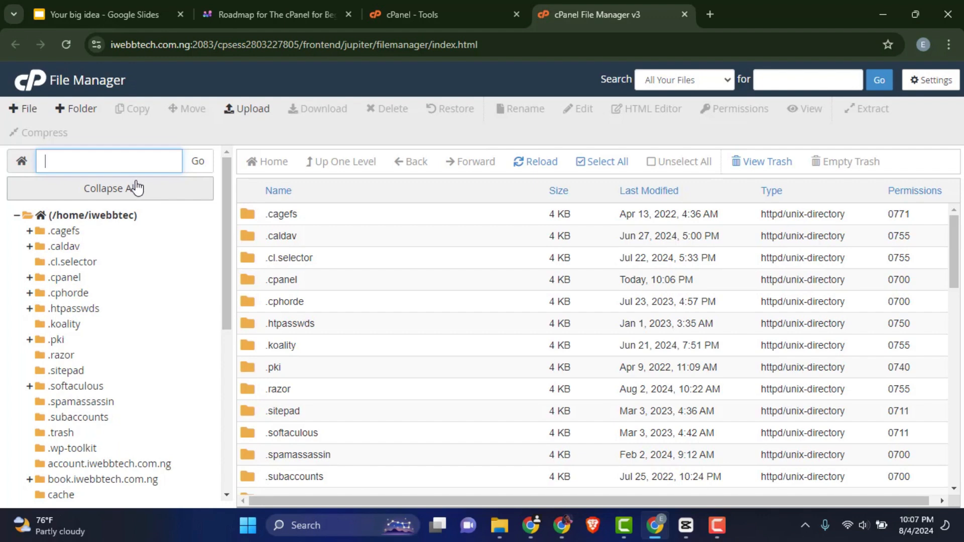
{"action": "scroll", "coordinate": [338, 311], "scroll_direction": "down", "scroll_amount": 3}
{"action": "scroll", "coordinate": [332, 315], "scroll_direction": "down", "scroll_amount": 5}
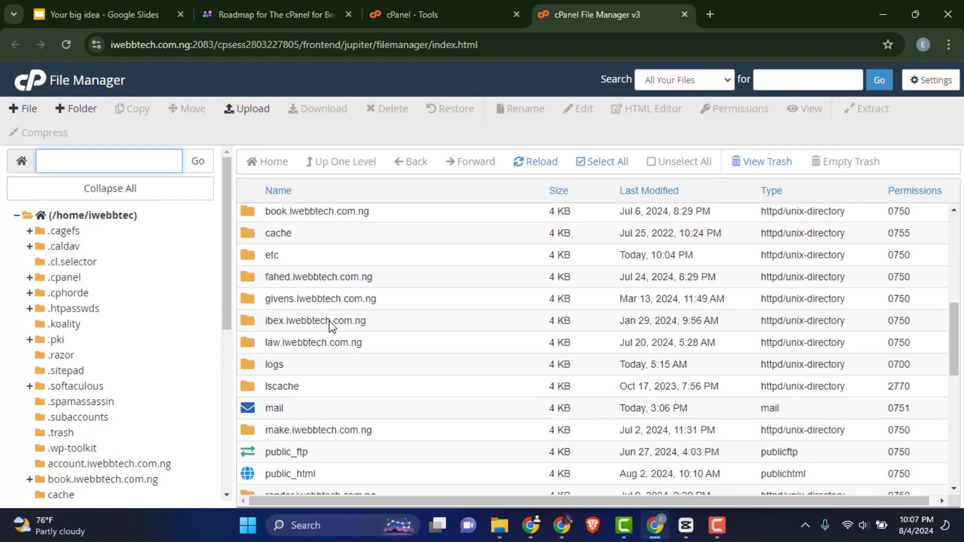
{"action": "scroll", "coordinate": [330, 324], "scroll_direction": "down", "scroll_amount": 1}
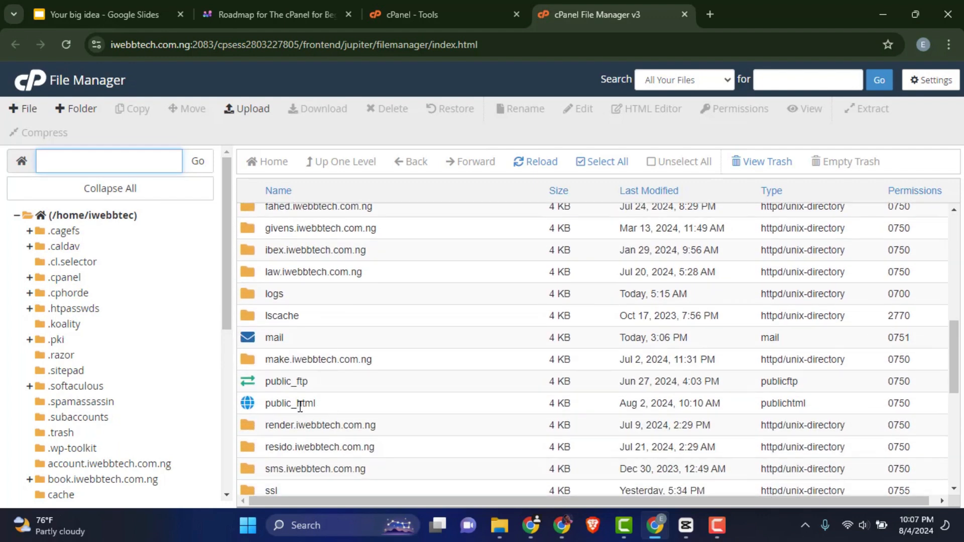
{"action": "scroll", "coordinate": [300, 402], "scroll_direction": "down", "scroll_amount": 2}
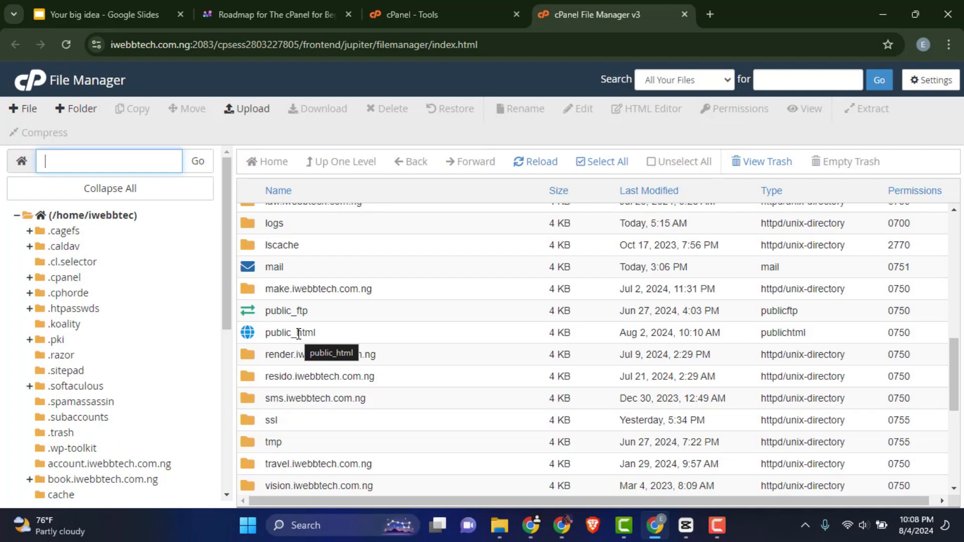
{"action": "double_click", "coordinate": [246, 336]}
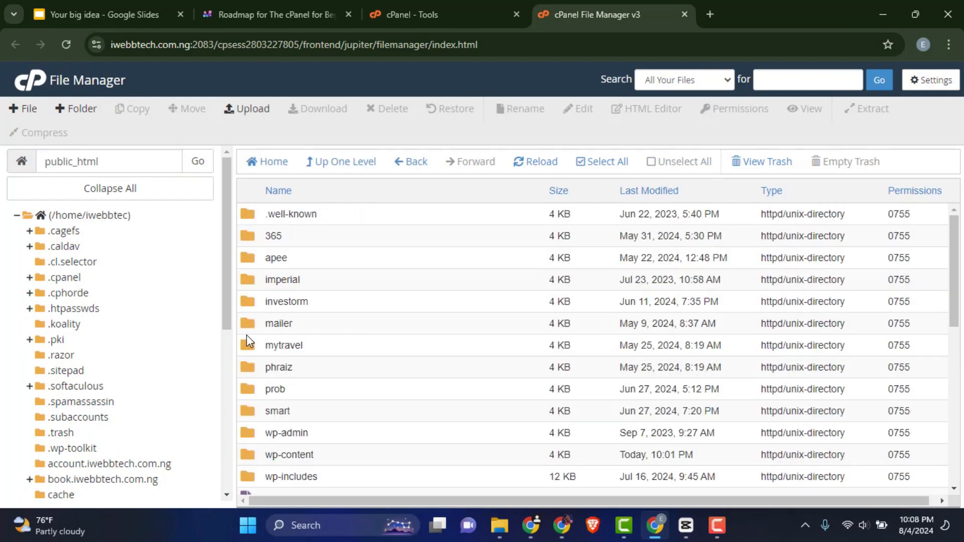
- Browse through the files and folders inside public_html
{"action": "scroll", "coordinate": [324, 301], "scroll_direction": "down", "scroll_amount": 5}
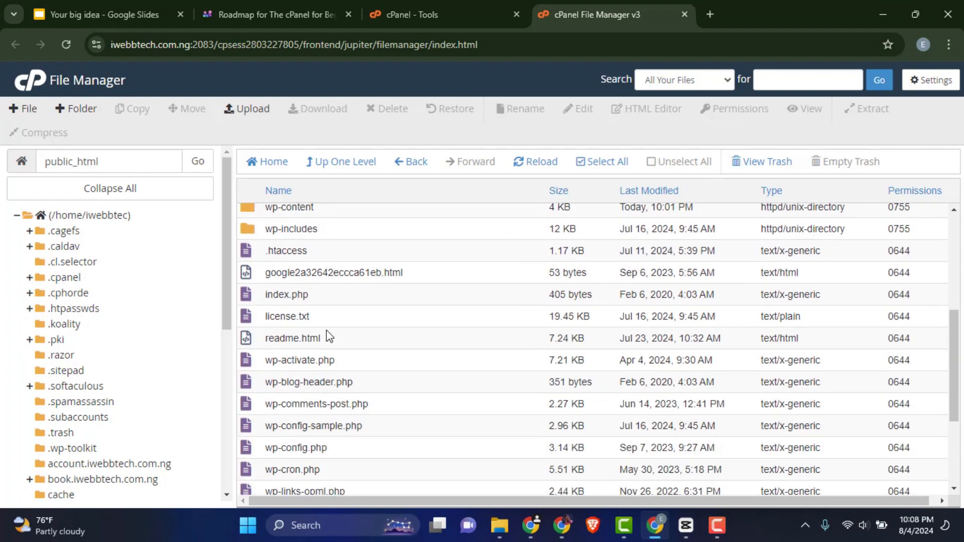
{"action": "scroll", "coordinate": [329, 336], "scroll_direction": "down", "scroll_amount": 4}
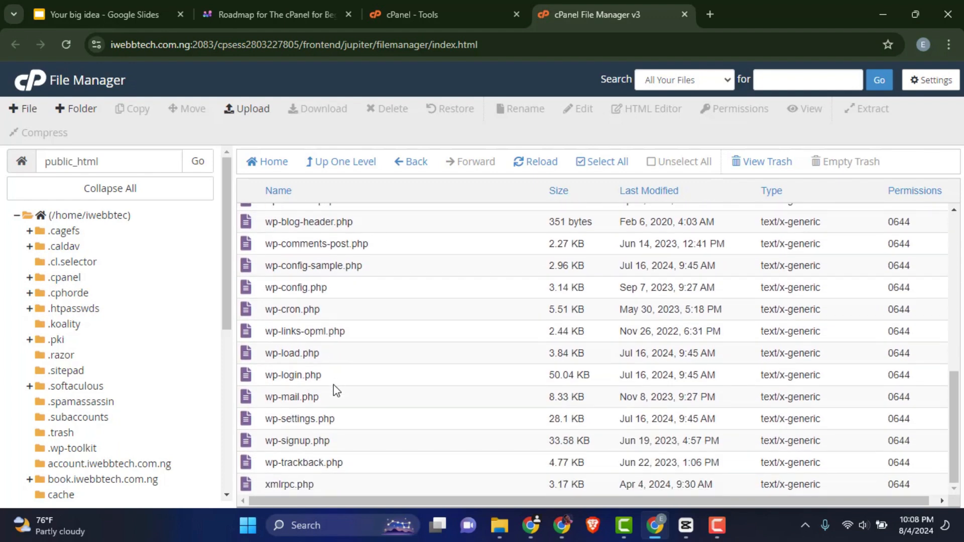
{"action": "scroll", "coordinate": [335, 390], "scroll_direction": "up", "scroll_amount": 9}
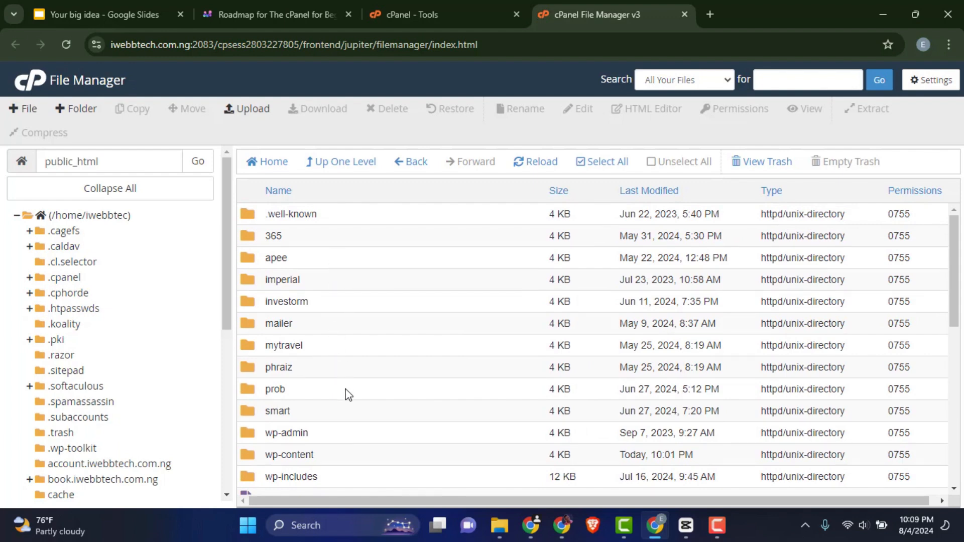
{"action": "scroll", "coordinate": [344, 394], "scroll_direction": "down", "scroll_amount": 3}
{"action": "scroll", "coordinate": [342, 396], "scroll_direction": "down", "scroll_amount": 6}
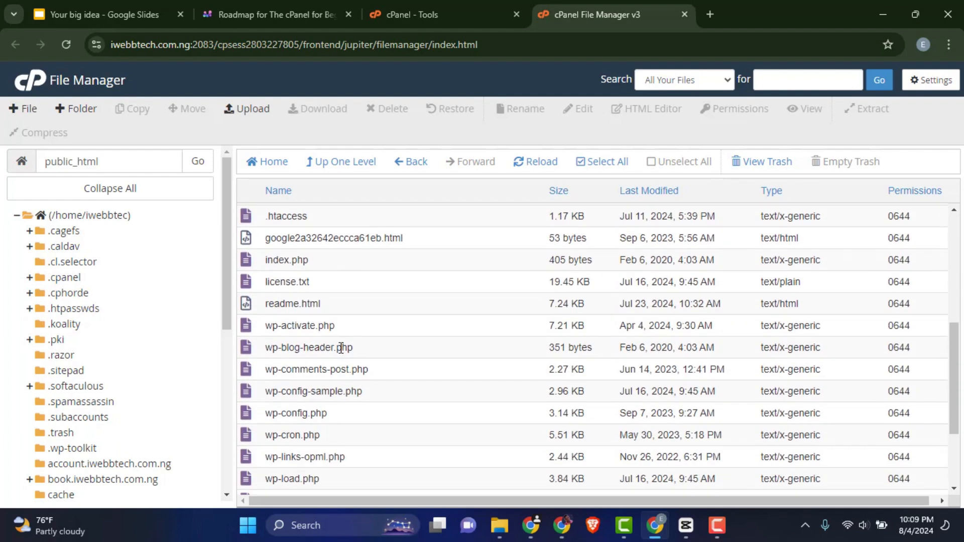
{"action": "scroll", "coordinate": [343, 358], "scroll_direction": "down", "scroll_amount": 2}
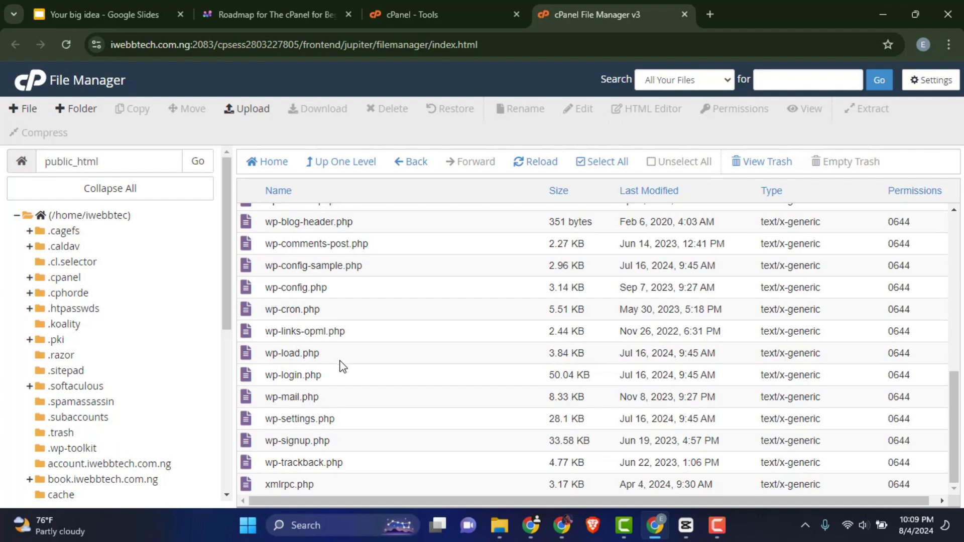
{"action": "scroll", "coordinate": [339, 361], "scroll_direction": "up", "scroll_amount": 6}
{"action": "scroll", "coordinate": [340, 366], "scroll_direction": "up", "scroll_amount": 3}
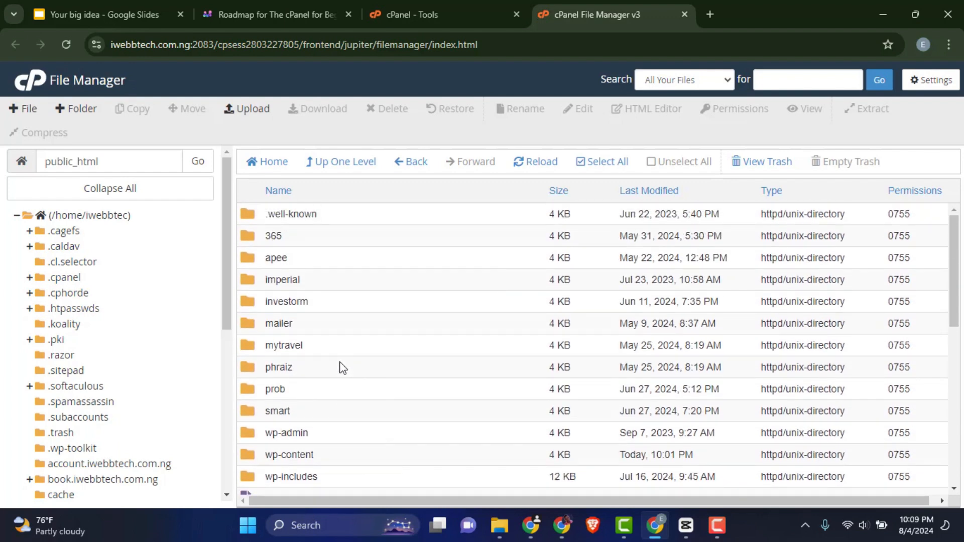
- Create a new folder named new folder inside public_html
{"action": "left_click_drag", "start_coordinate": [104, 161], "coordinate": [44, 161]}
{"action": "left_click", "coordinate": [120, 160]}
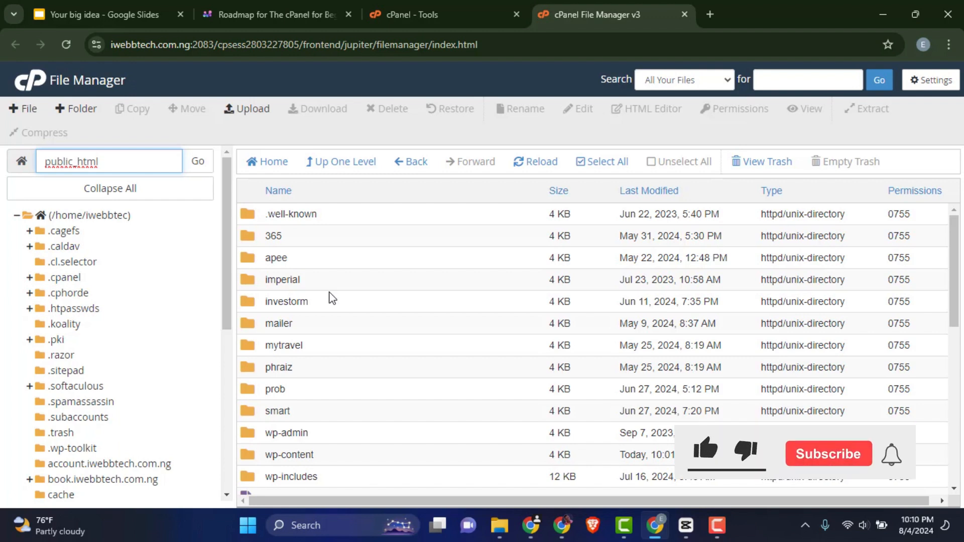
{"action": "left_click", "coordinate": [84, 115]}
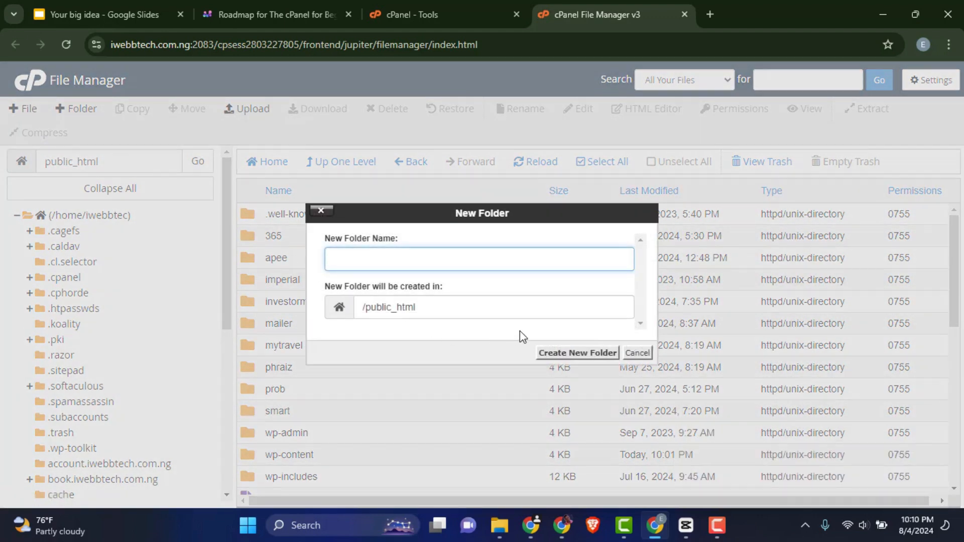
{"action": "type", "text": "ew folder"}
{"action": "left_click", "coordinate": [575, 353]}
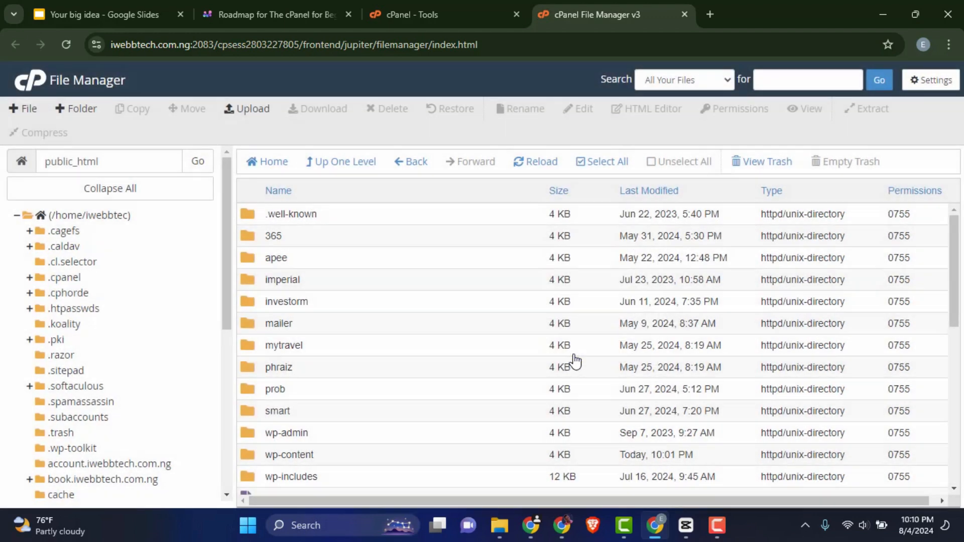
- Open the new folder directory
{"action": "scroll", "coordinate": [371, 353], "scroll_direction": "down", "scroll_amount": 3}
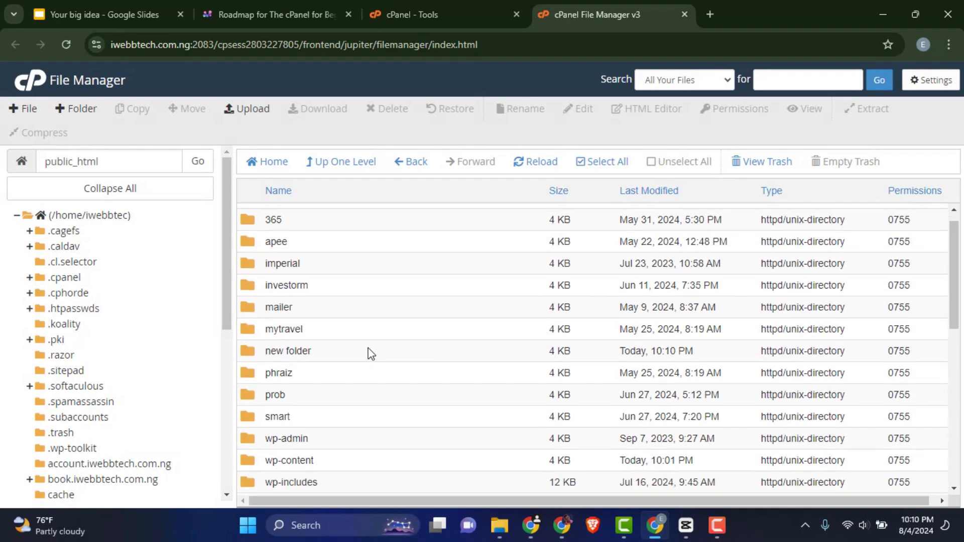
{"action": "scroll", "coordinate": [368, 359], "scroll_direction": "up", "scroll_amount": 3}
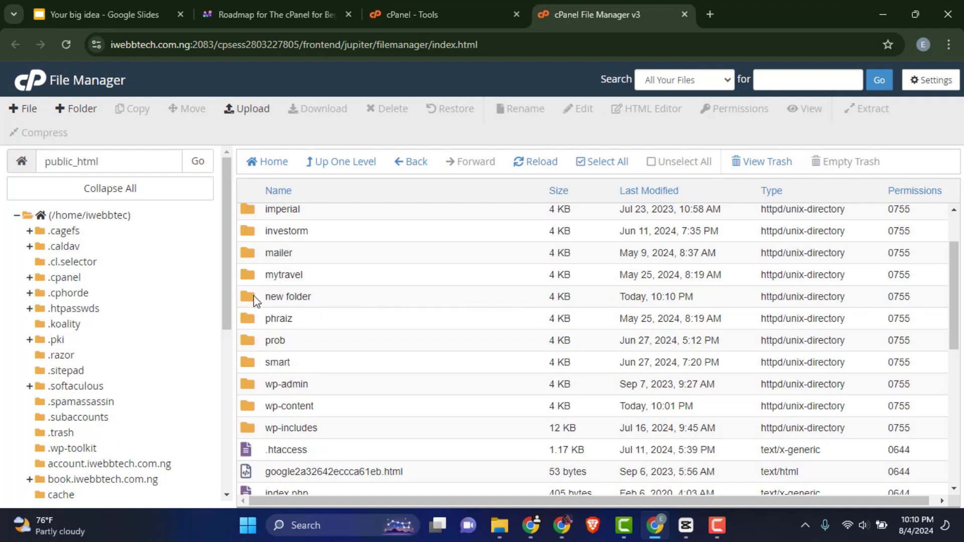
{"action": "double_click", "coordinate": [294, 297]}
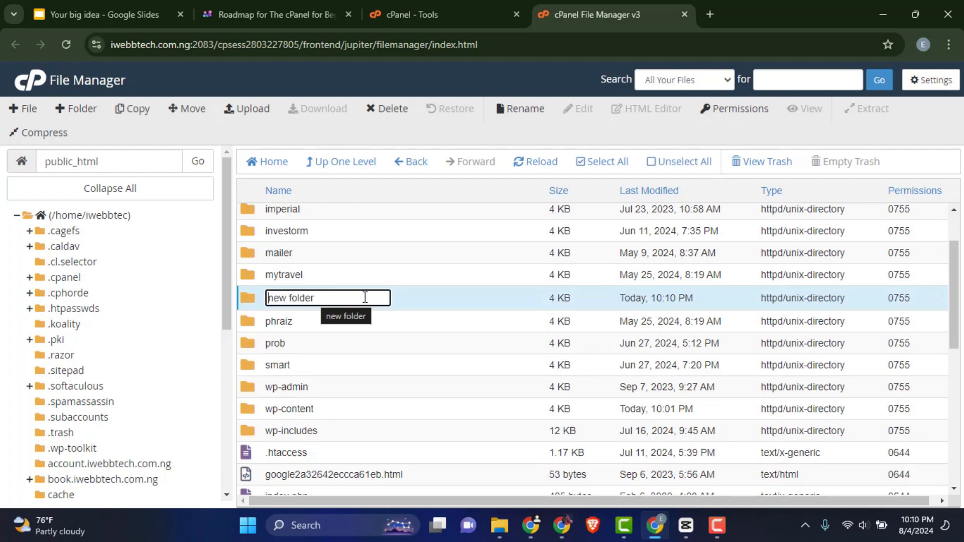
{"action": "left_click", "coordinate": [429, 298]}
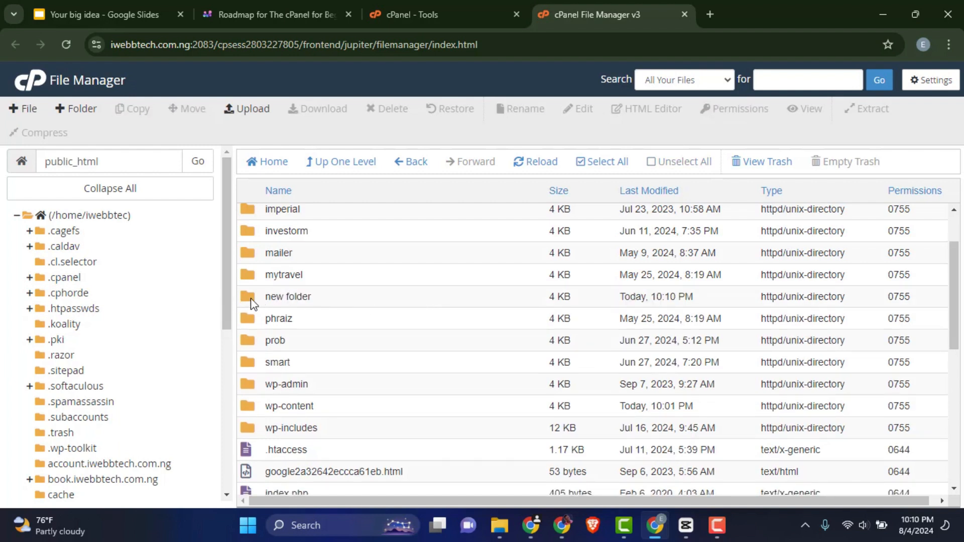
{"action": "double_click", "coordinate": [251, 304]}
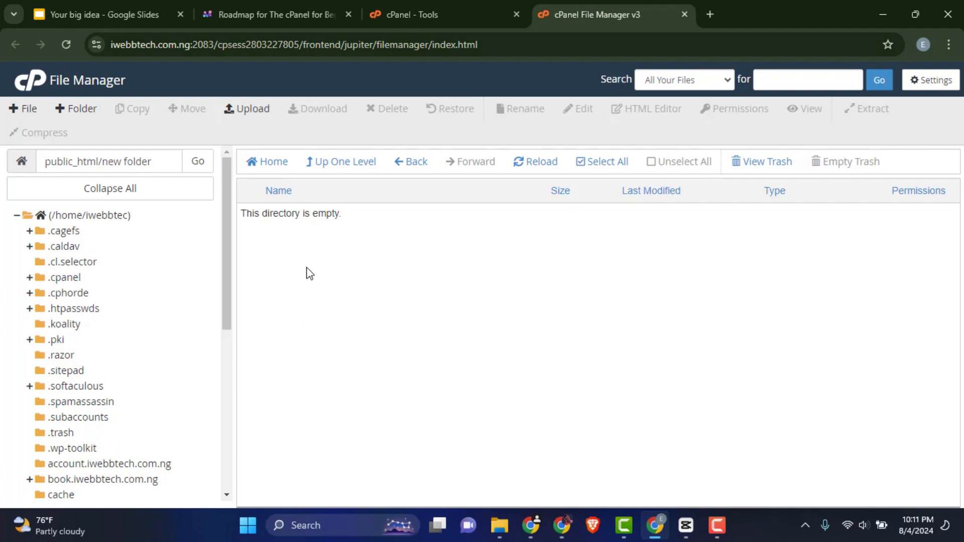
{"action": "left_click", "coordinate": [265, 115]}
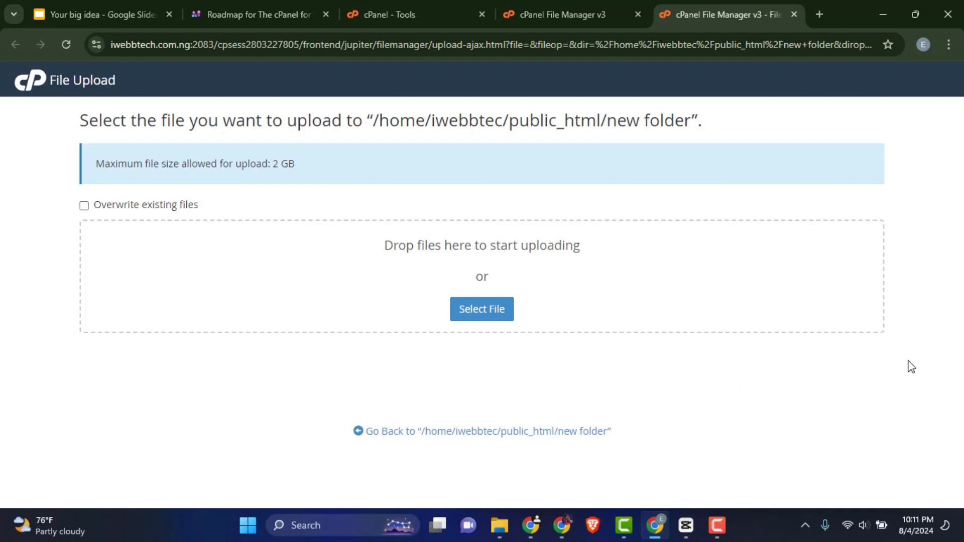
{"action": "mouse_move", "coordinate": [513, 531]}
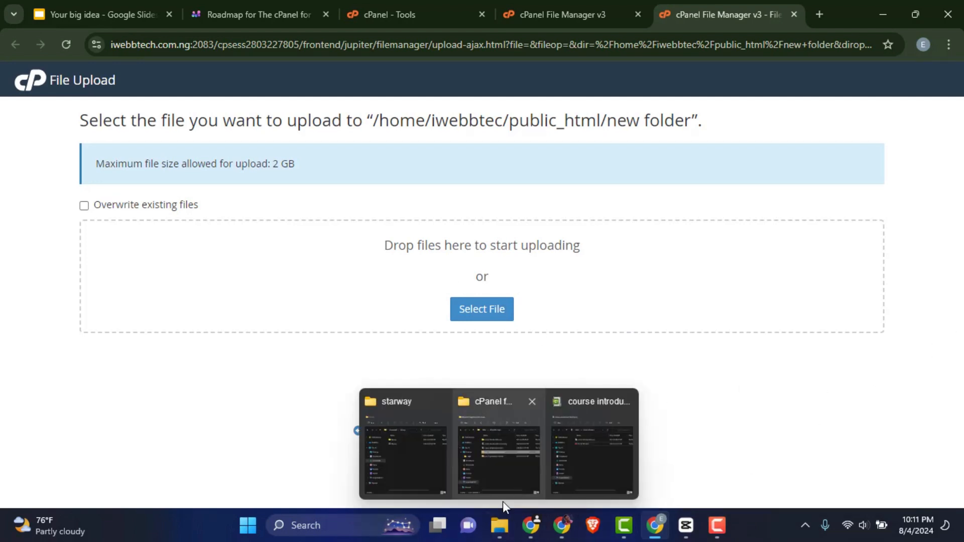
{"action": "left_click", "coordinate": [422, 467]}
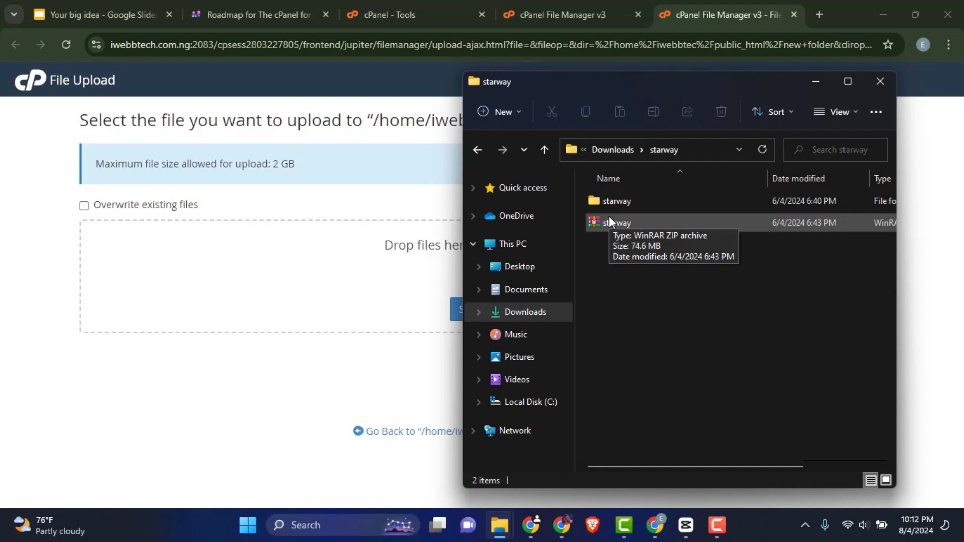
{"action": "left_click_drag", "start_coordinate": [617, 221], "coordinate": [399, 296]}
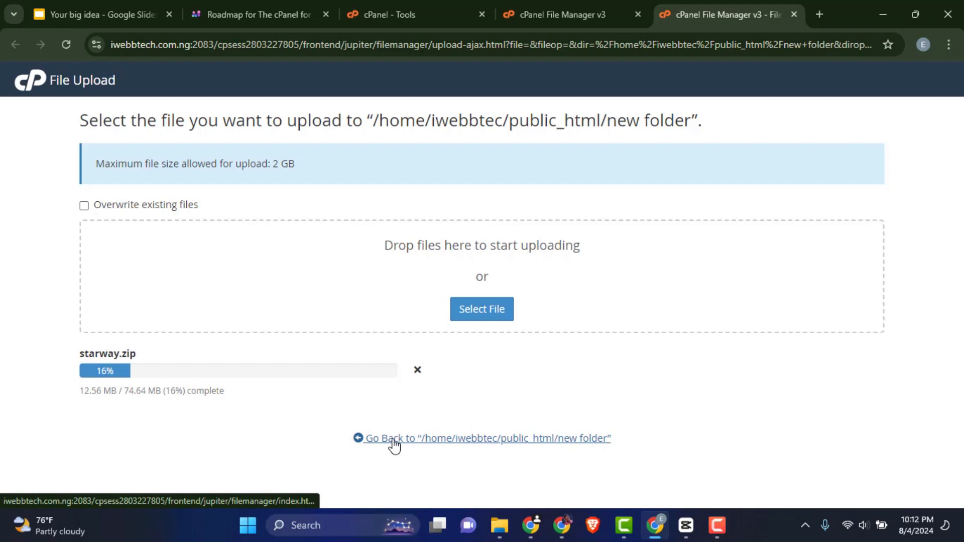
{"action": "left_click", "coordinate": [417, 371]}
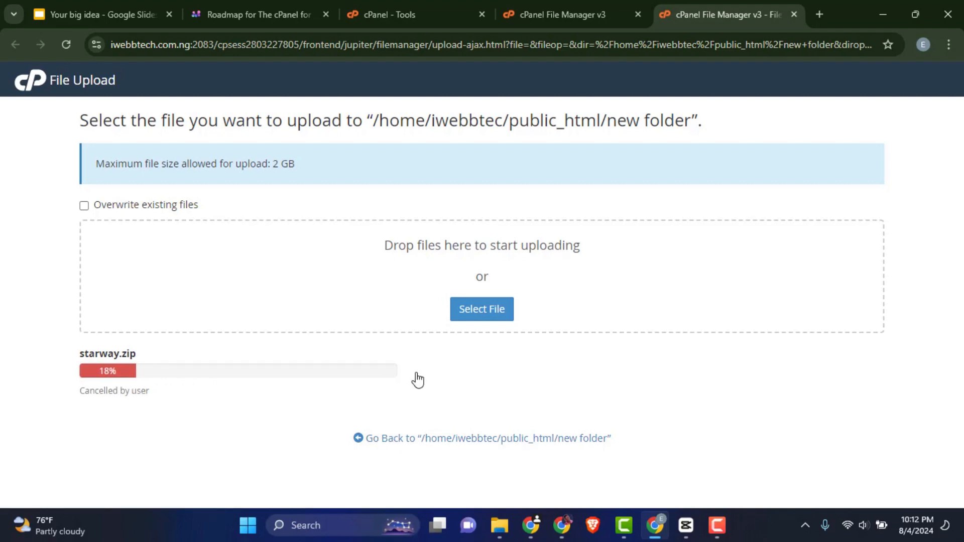
- Return to public_html and open the mytravel folder
{"action": "left_click", "coordinate": [407, 442]}
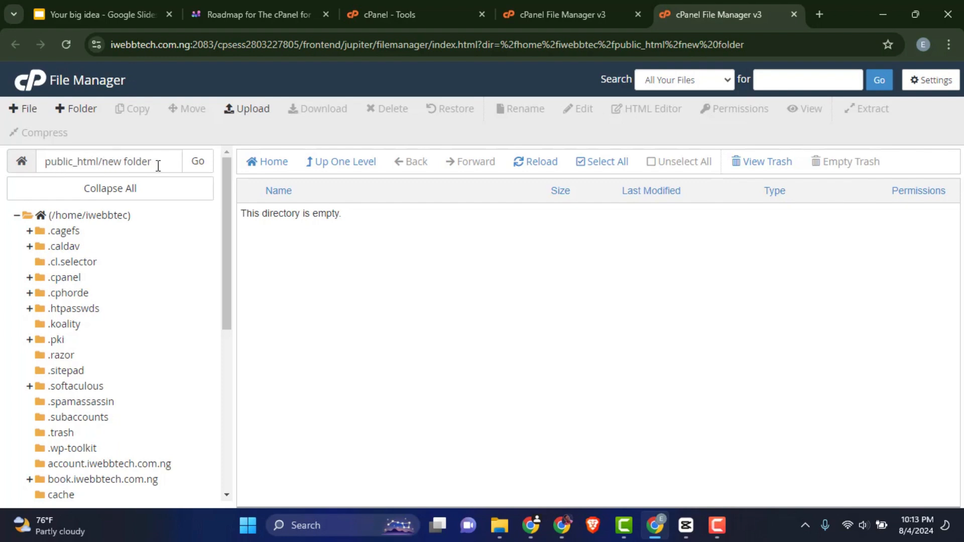
{"action": "left_click", "coordinate": [351, 168]}
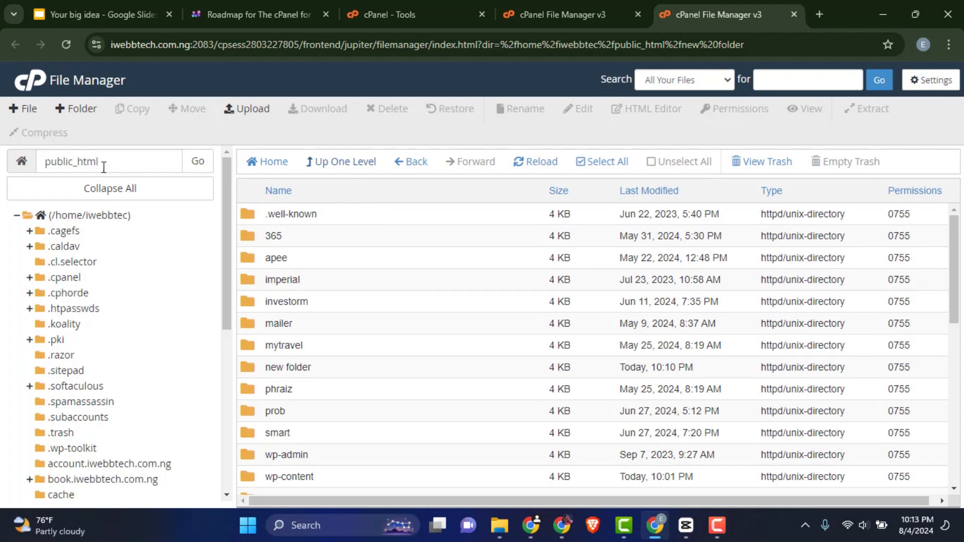
{"action": "scroll", "coordinate": [328, 283], "scroll_direction": "down", "scroll_amount": 2}
{"action": "scroll", "coordinate": [328, 285], "scroll_direction": "down", "scroll_amount": 2}
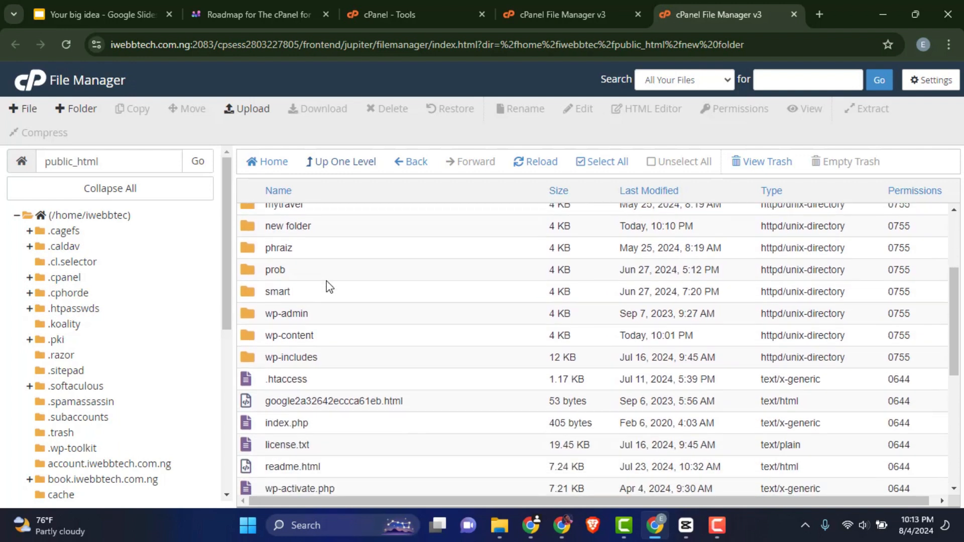
{"action": "scroll", "coordinate": [316, 286], "scroll_direction": "up", "scroll_amount": 2}
{"action": "double_click", "coordinate": [250, 277]}
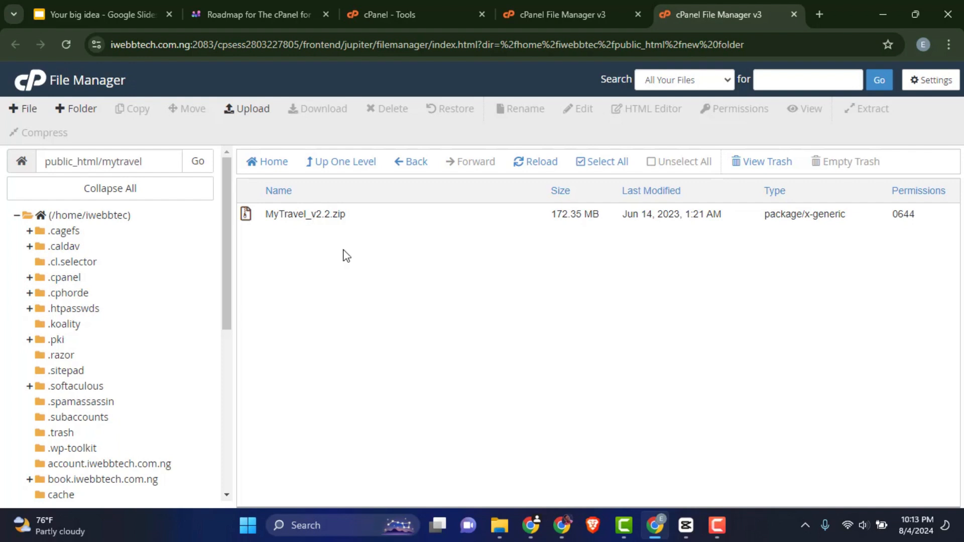
- Extract MyTravel_v2.2.zip into /public_html/mytravel and close the extraction results
{"action": "right_click", "coordinate": [356, 219]}
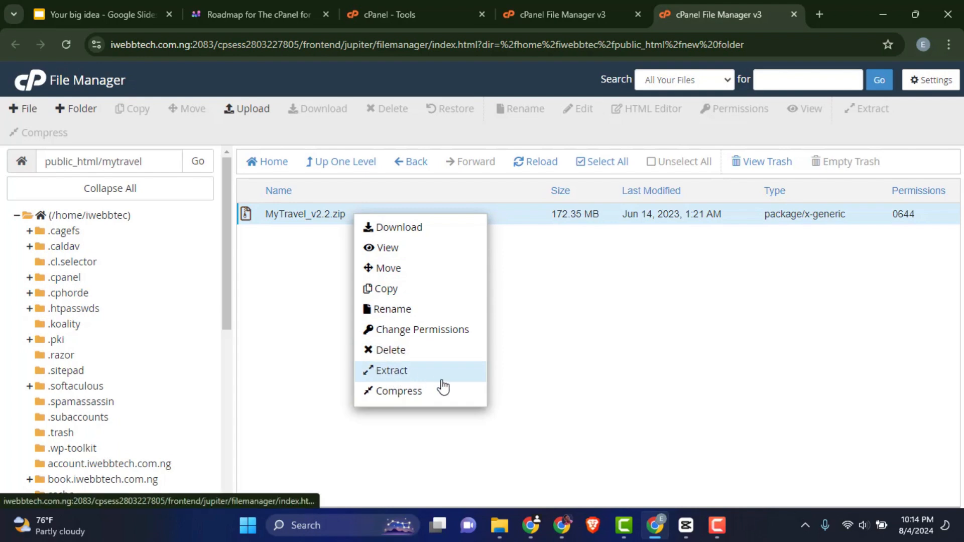
{"action": "left_click", "coordinate": [417, 381]}
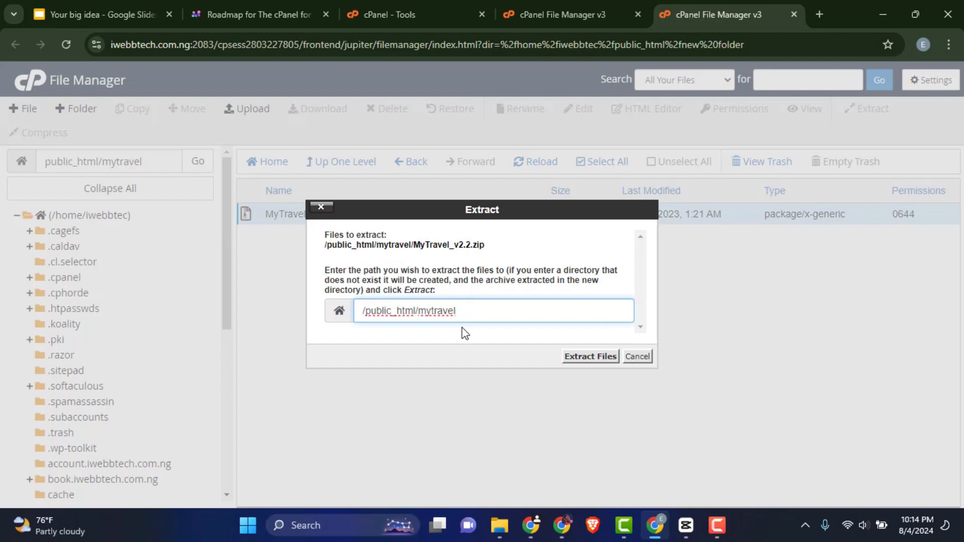
{"action": "left_click", "coordinate": [585, 357]}
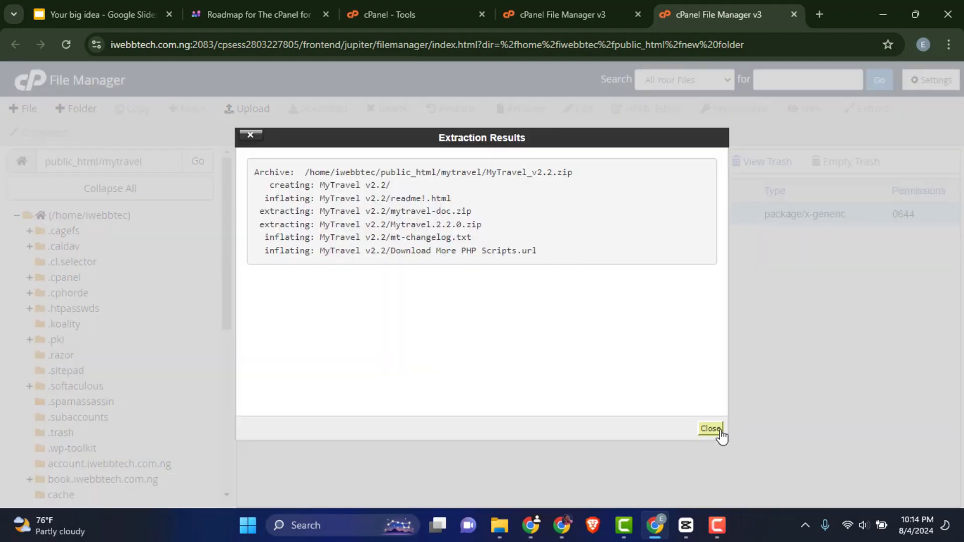
{"action": "left_click", "coordinate": [709, 429]}
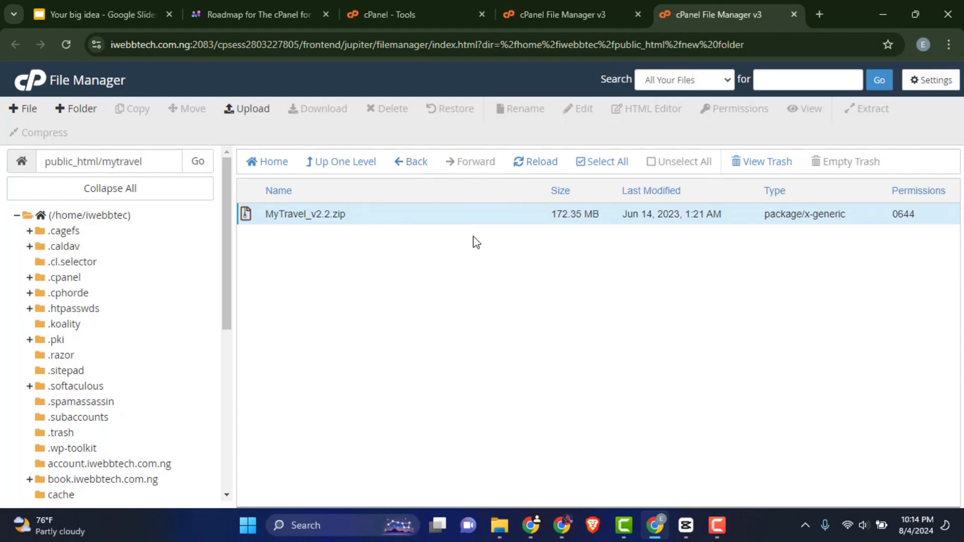
- Reload the listing and open the extracted MyTravel v2.2 folder
{"action": "left_click", "coordinate": [538, 163]}
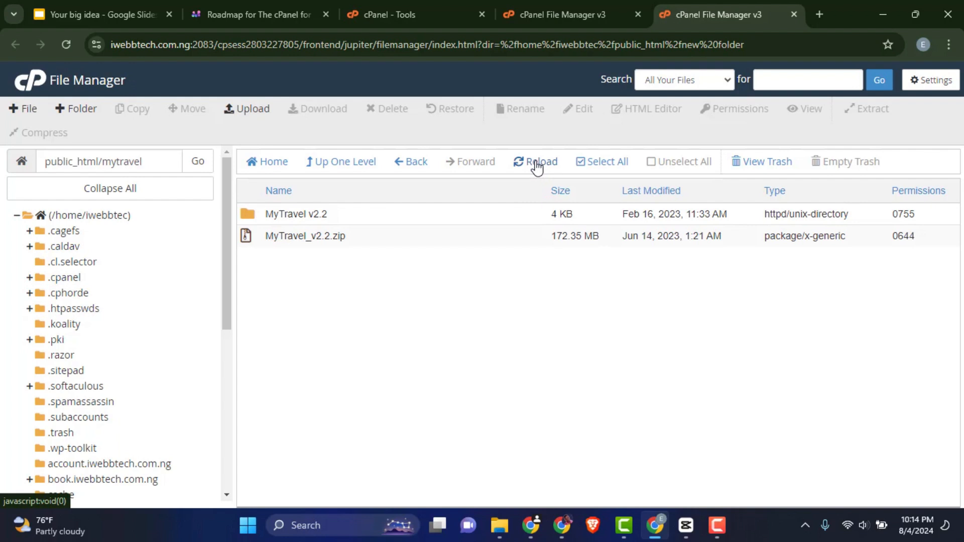
{"action": "double_click", "coordinate": [250, 219]}
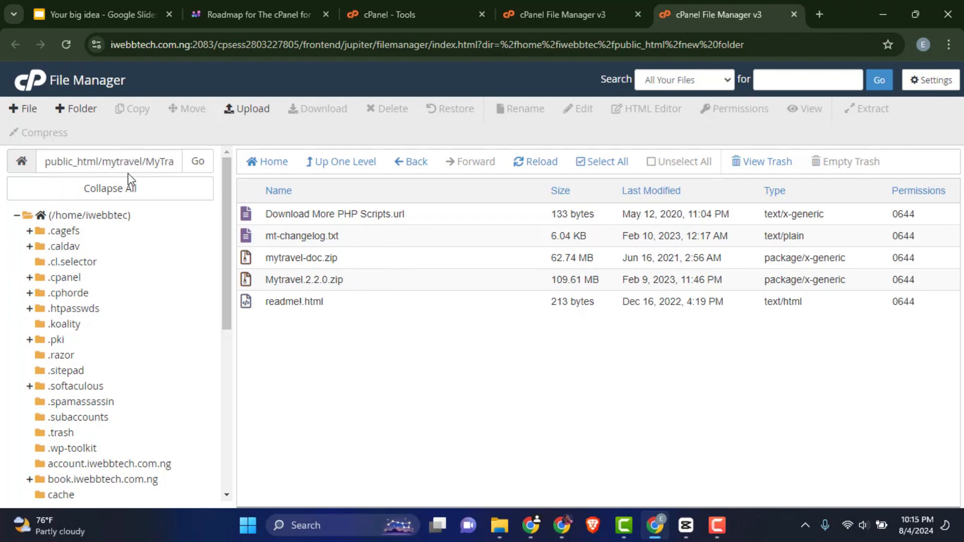
- Move all files from MyTravel v2.2 up into /public_html/mytravel/ and return to the mytravel folder
{"action": "left_click", "coordinate": [597, 162]}
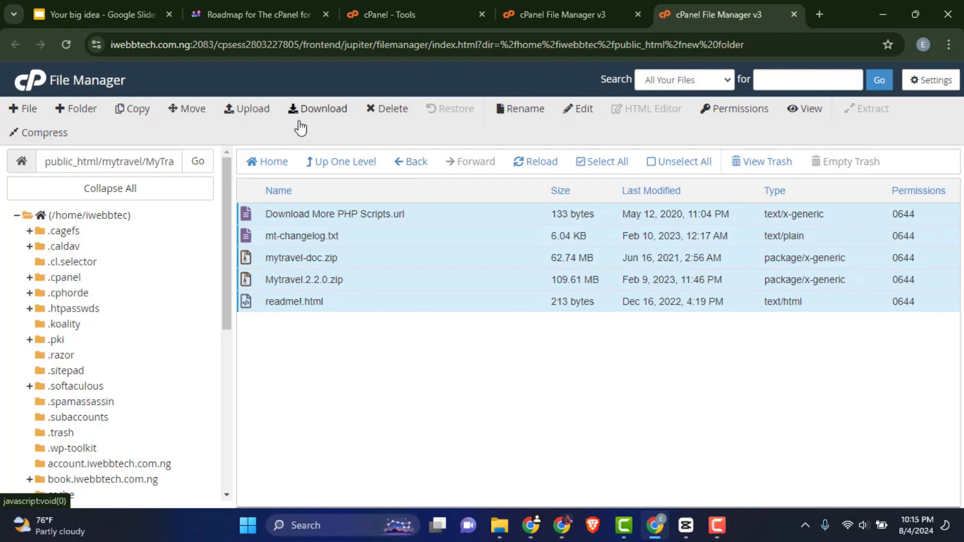
{"action": "left_click", "coordinate": [185, 122]}
{"action": "left_click_drag", "start_coordinate": [520, 322], "coordinate": [482, 321]}
{"action": "left_click_drag", "start_coordinate": [464, 321], "coordinate": [461, 321]}
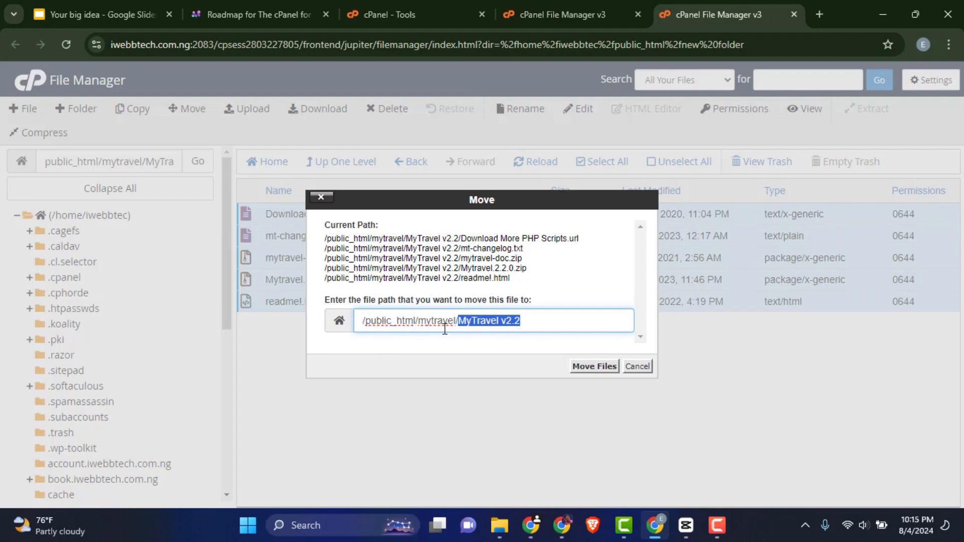
{"action": "key", "text": "BackSpace"}
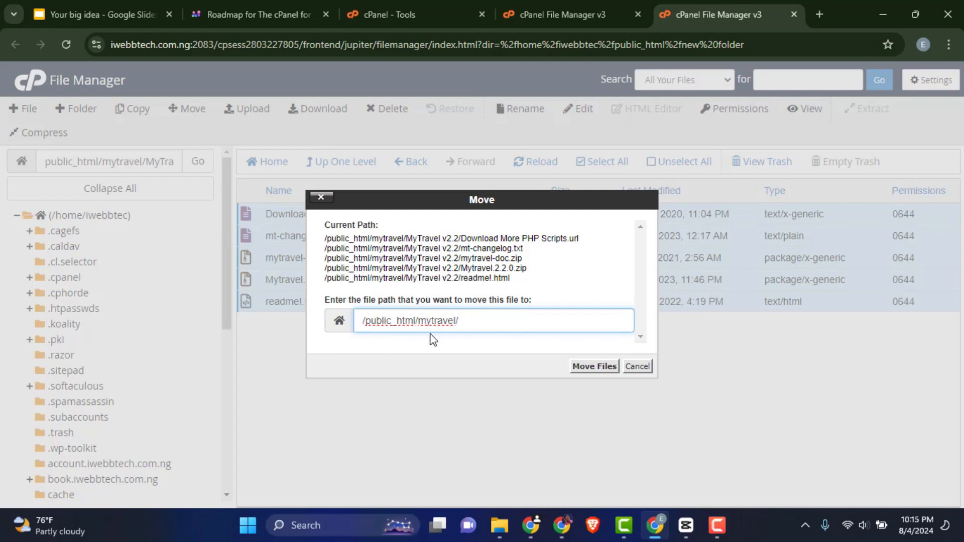
{"action": "left_click", "coordinate": [597, 367]}
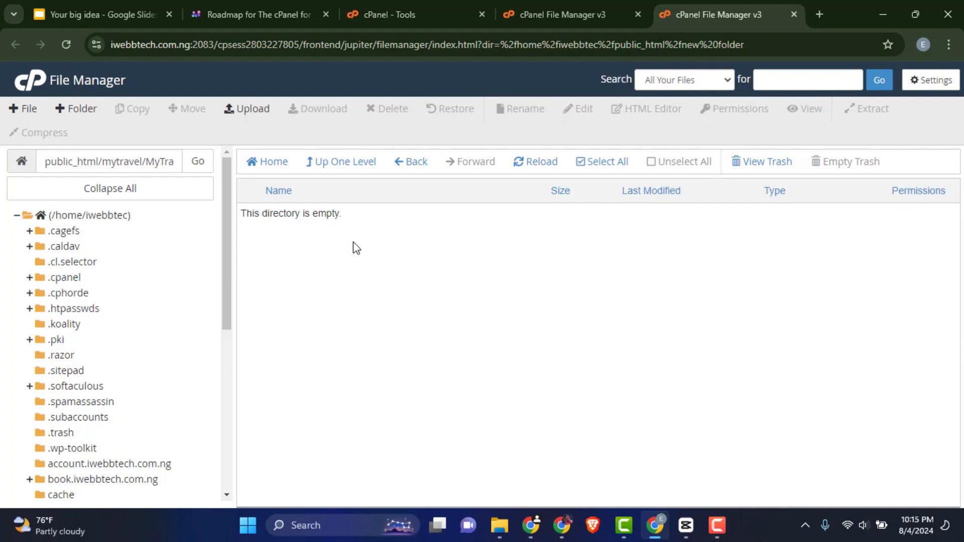
{"action": "left_click", "coordinate": [353, 169]}
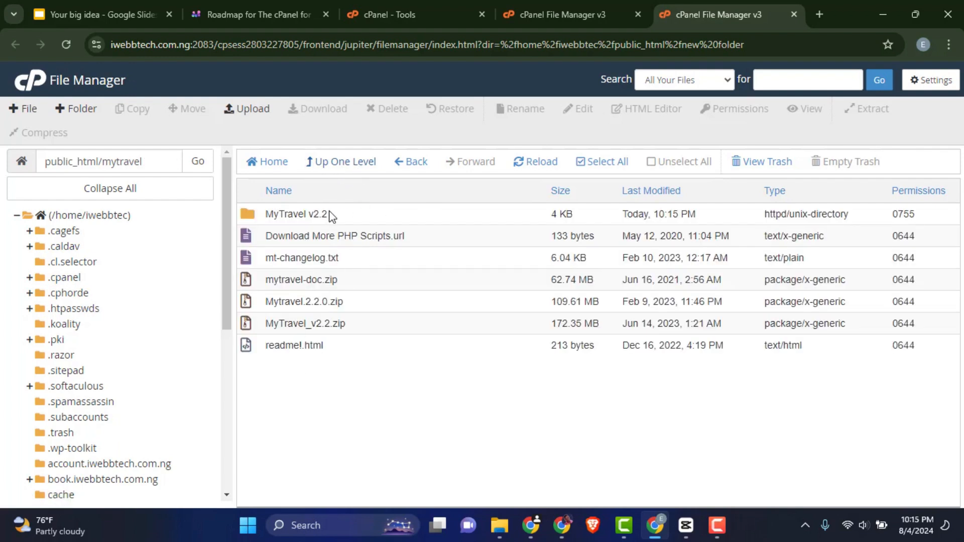
- Delete the empty MyTravel v2.2 folder from mytravel
{"action": "double_click", "coordinate": [122, 162]}
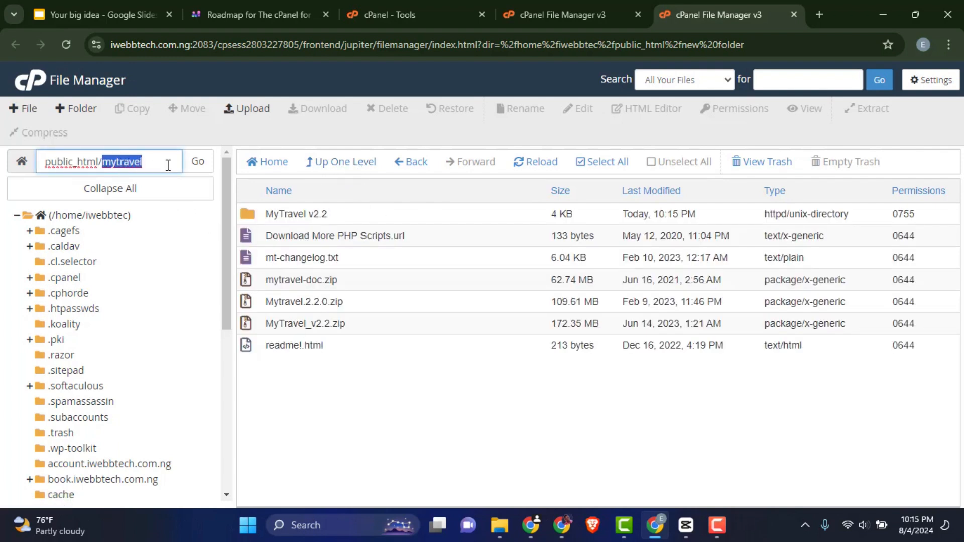
{"action": "left_click_drag", "start_coordinate": [334, 384], "coordinate": [360, 364]}
{"action": "left_click", "coordinate": [359, 364]}
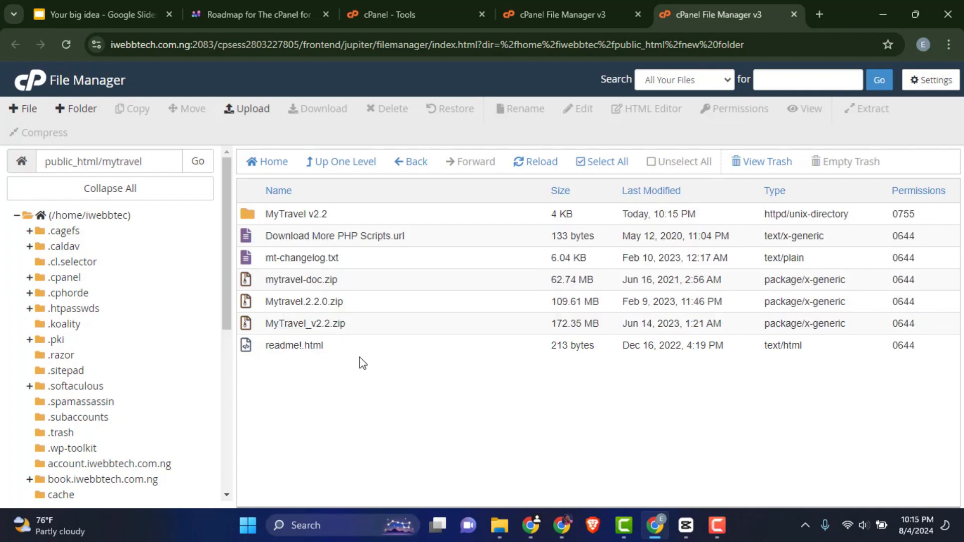
{"action": "double_click", "coordinate": [250, 216]}
{"action": "left_click", "coordinate": [349, 163]}
{"action": "left_click", "coordinate": [350, 215]}
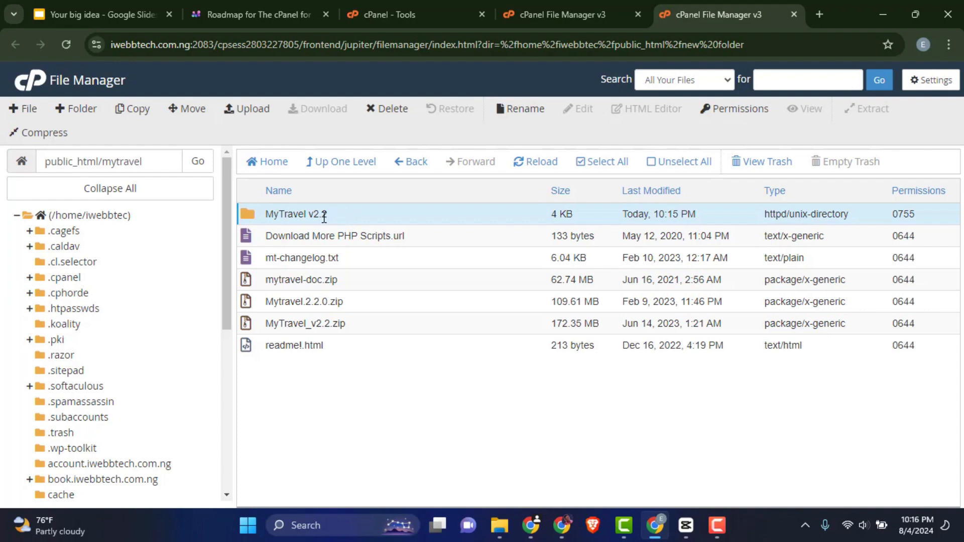
{"action": "right_click", "coordinate": [354, 216]}
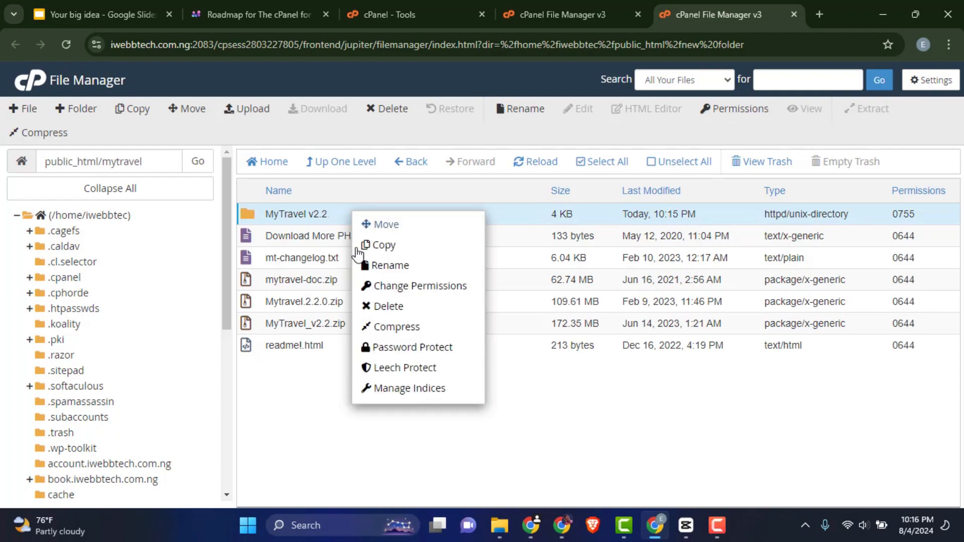
{"action": "left_click", "coordinate": [397, 307]}
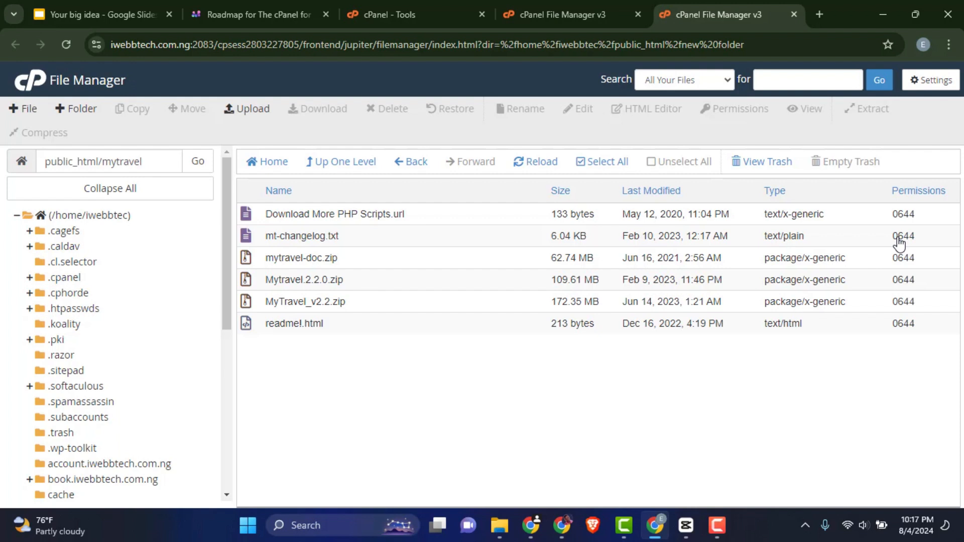
- Set the permissions of Download More PHP Scripts.url to 0643
{"action": "double_click", "coordinate": [904, 216]}
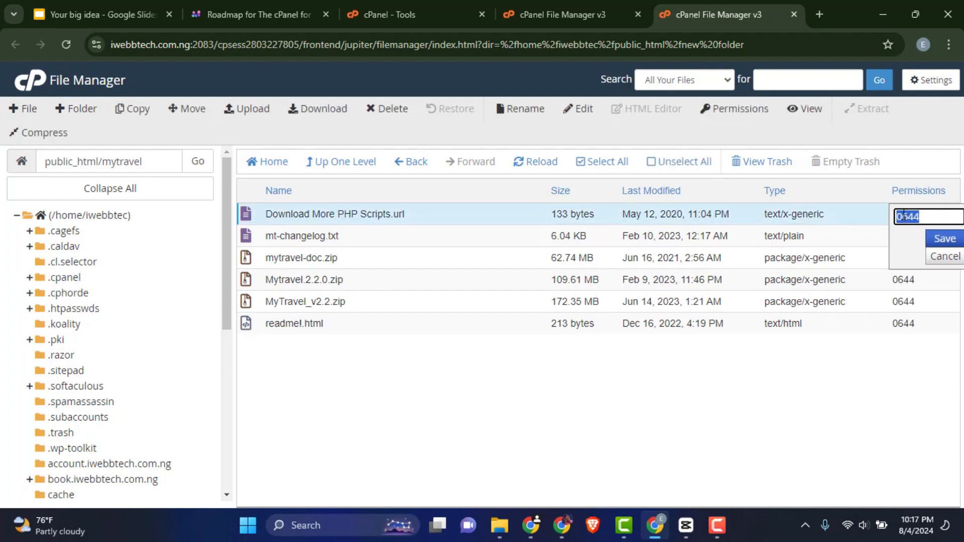
{"action": "left_click", "coordinate": [929, 216]}
{"action": "type", "text": "3"}
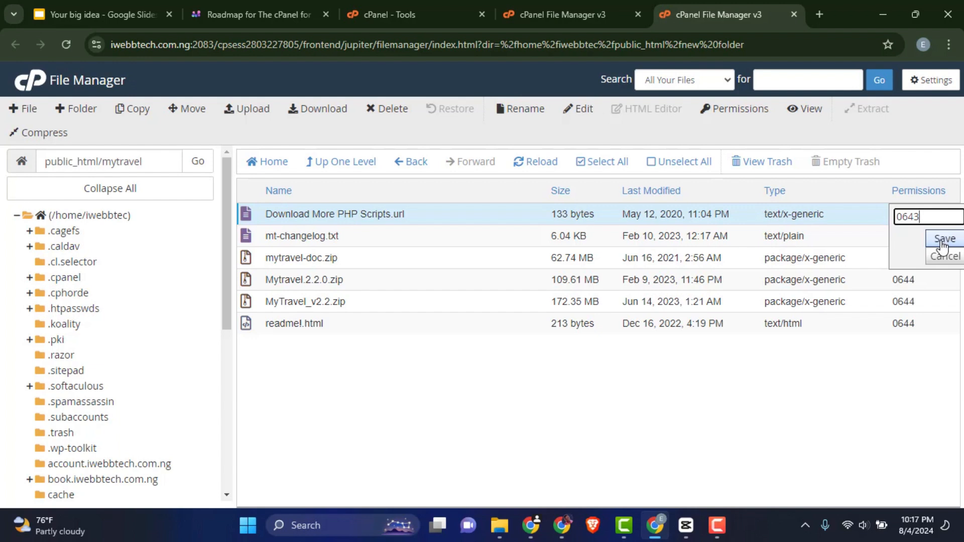
{"action": "left_click", "coordinate": [940, 240]}
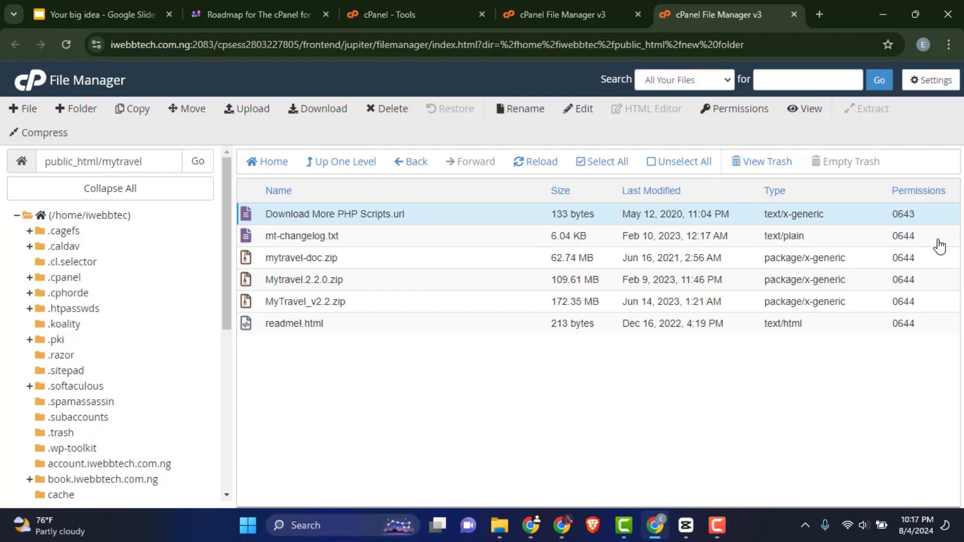
- Change the permissions of Download More PHP Scripts.url to 644 through the Change Permissions dialog
{"action": "right_click", "coordinate": [444, 213]}
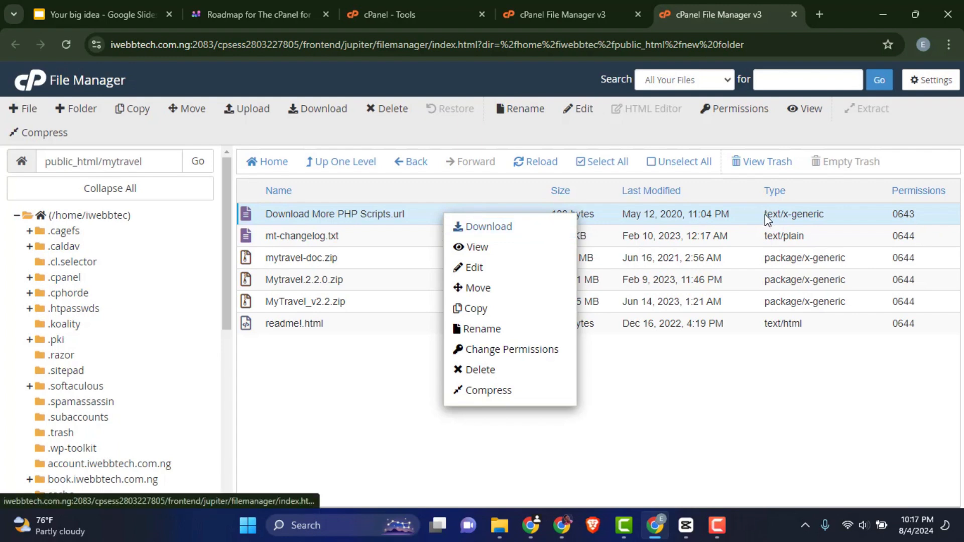
{"action": "left_click", "coordinate": [520, 351]}
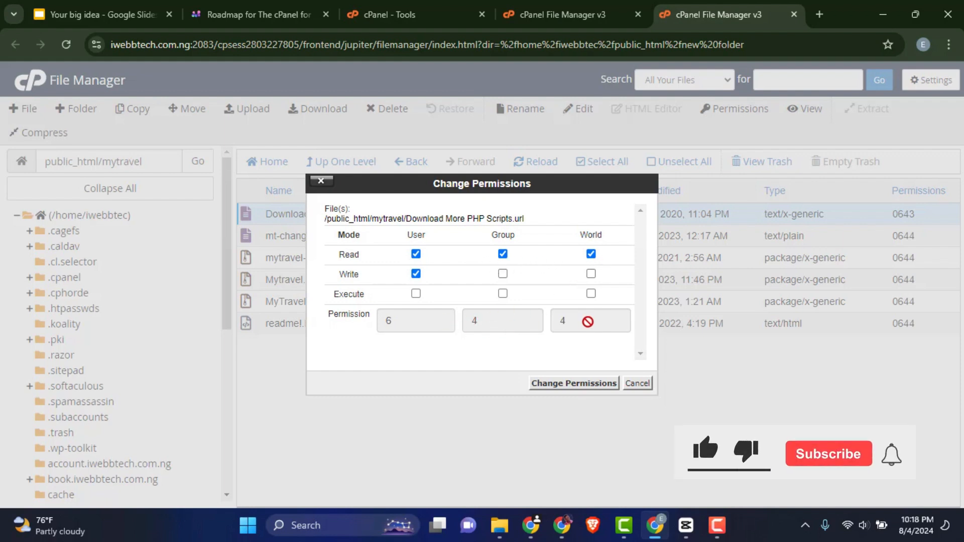
{"action": "left_click", "coordinate": [574, 384]}
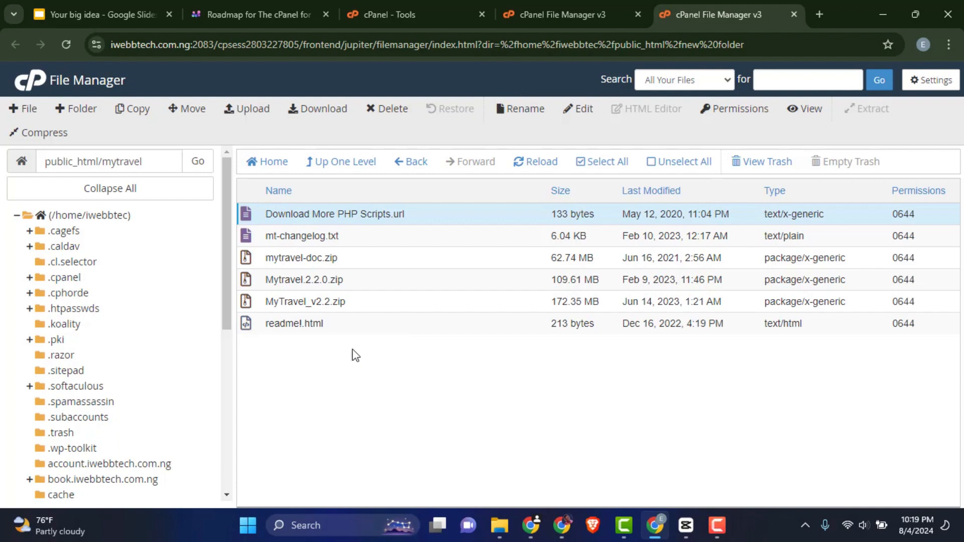
- Open readme!.html for editing
{"action": "right_click", "coordinate": [333, 324]}
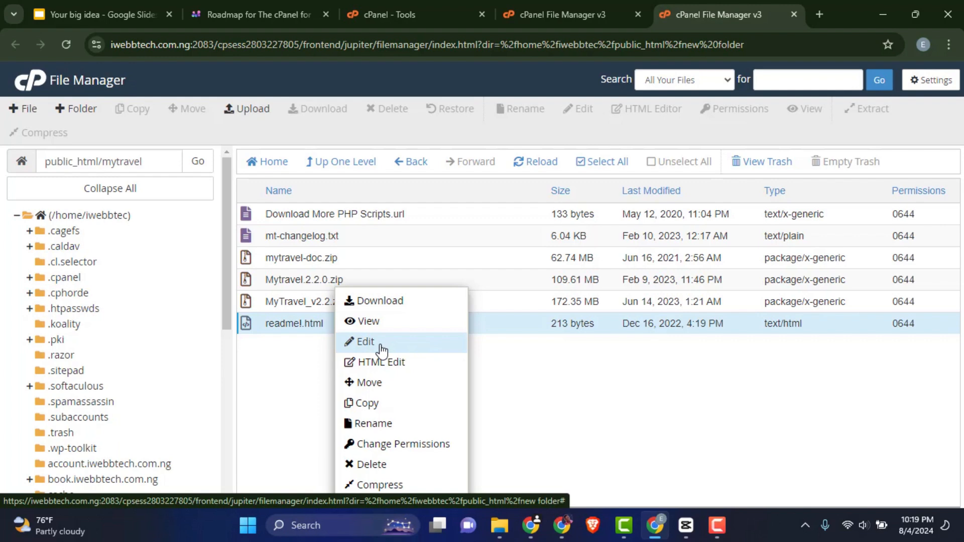
{"action": "left_click", "coordinate": [382, 344]}
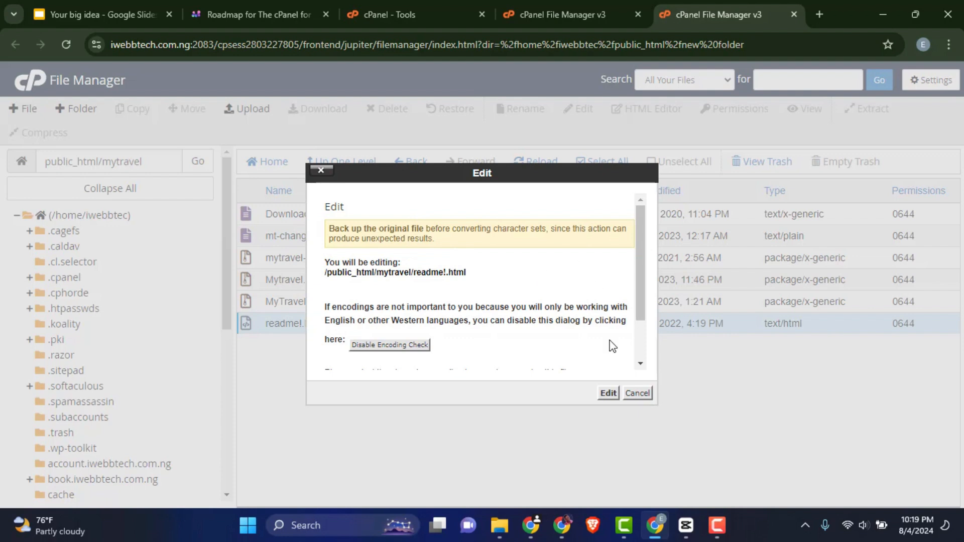
{"action": "left_click", "coordinate": [609, 393]}
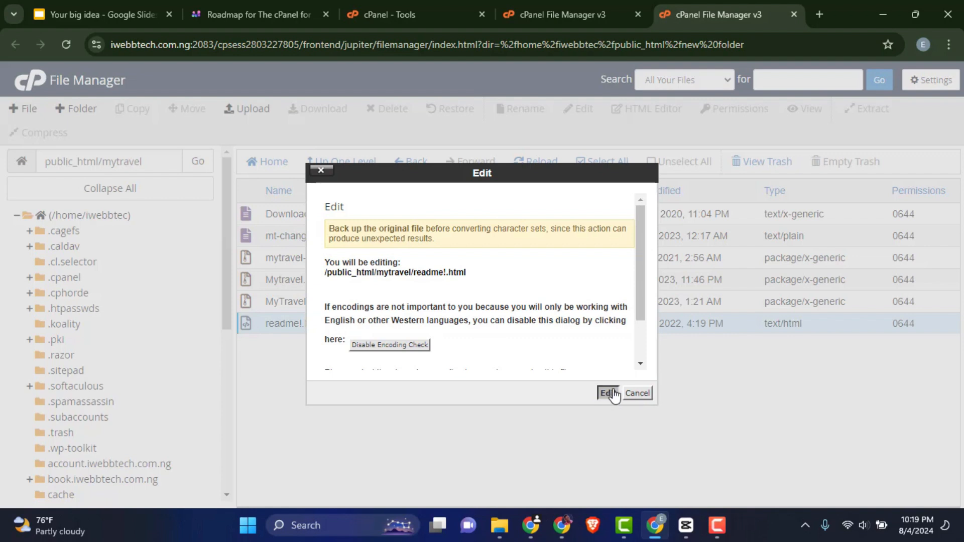
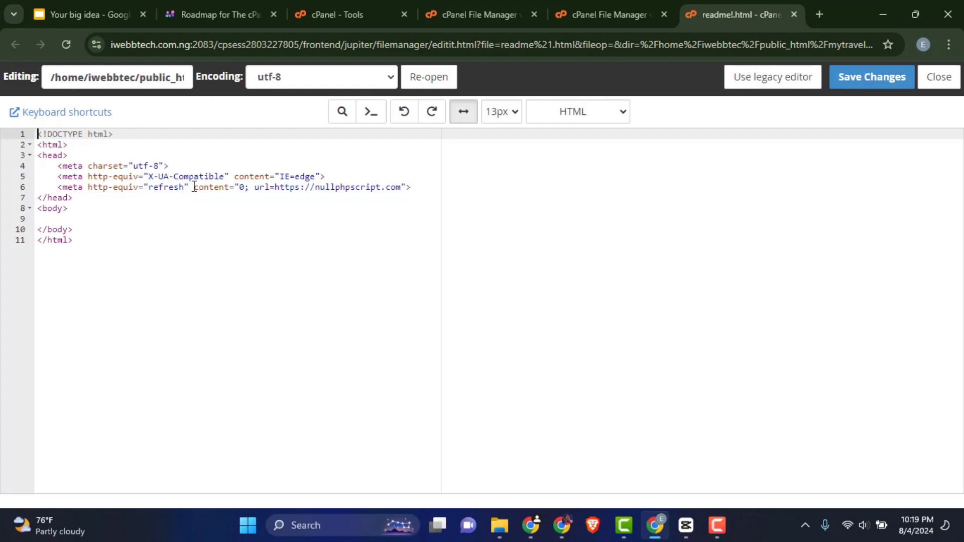
- Add a title element reading File Manager to the head of readme!.html and save the changes
{"action": "left_click", "coordinate": [421, 186]}
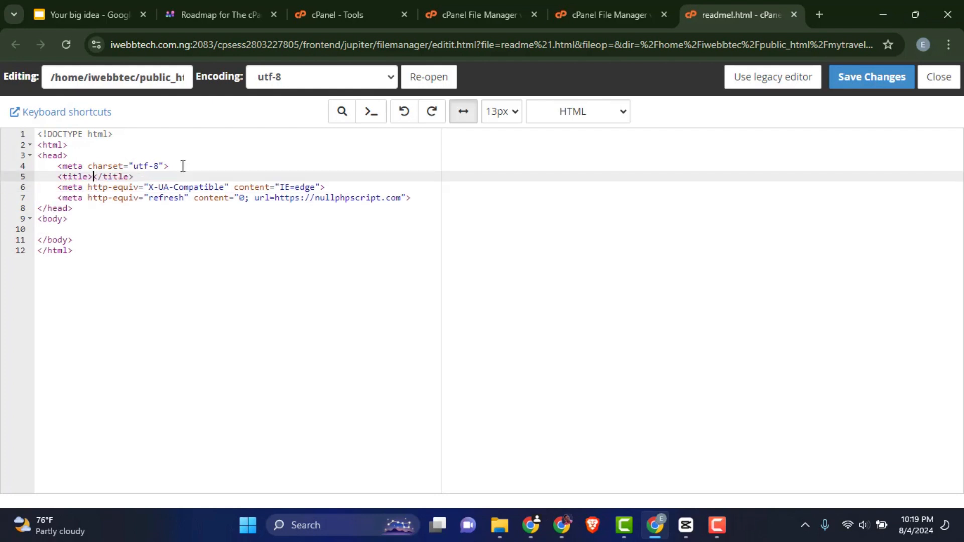
{"action": "type", "text": "File Manager"}
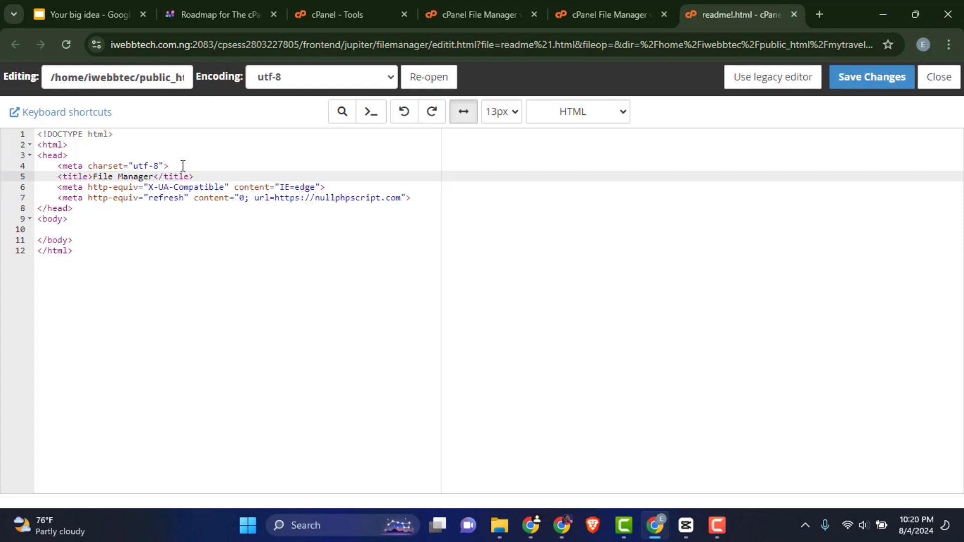
{"action": "left_click", "coordinate": [879, 90]}
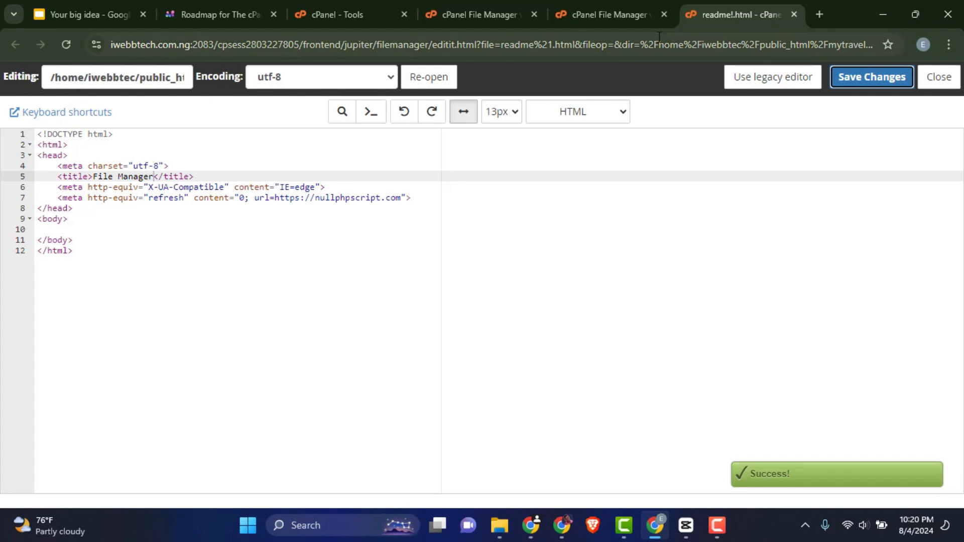
{"action": "left_click", "coordinate": [598, 15]}
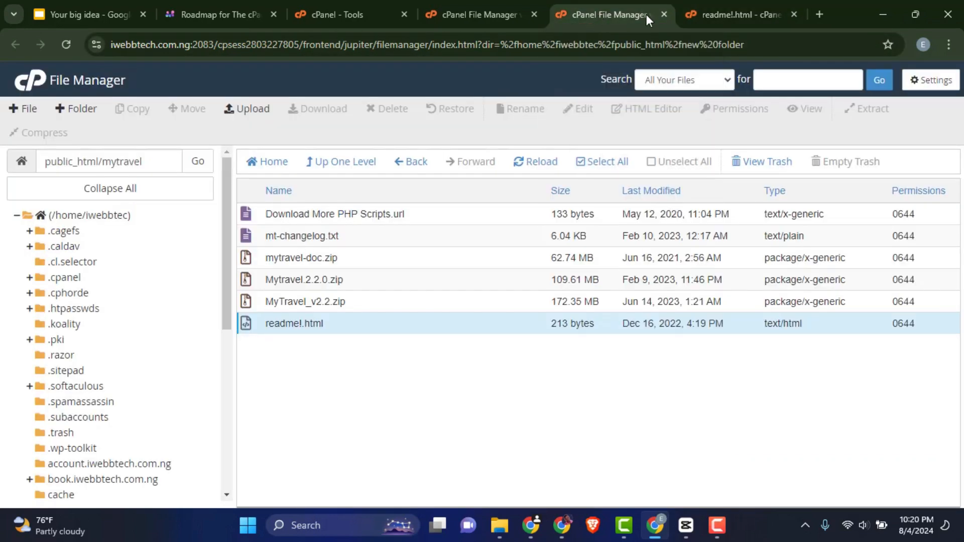
{"action": "left_click", "coordinate": [703, 12]}
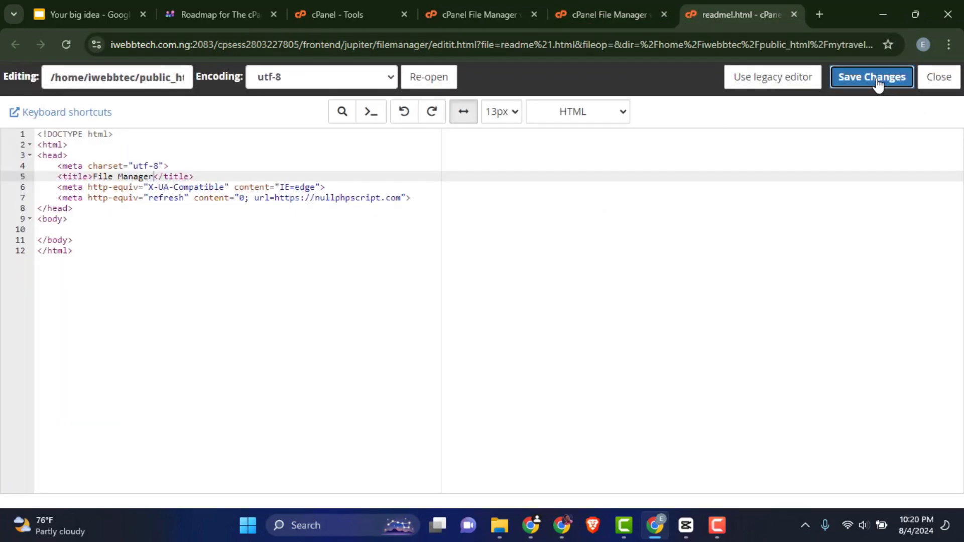
{"action": "left_click", "coordinate": [590, 16]}
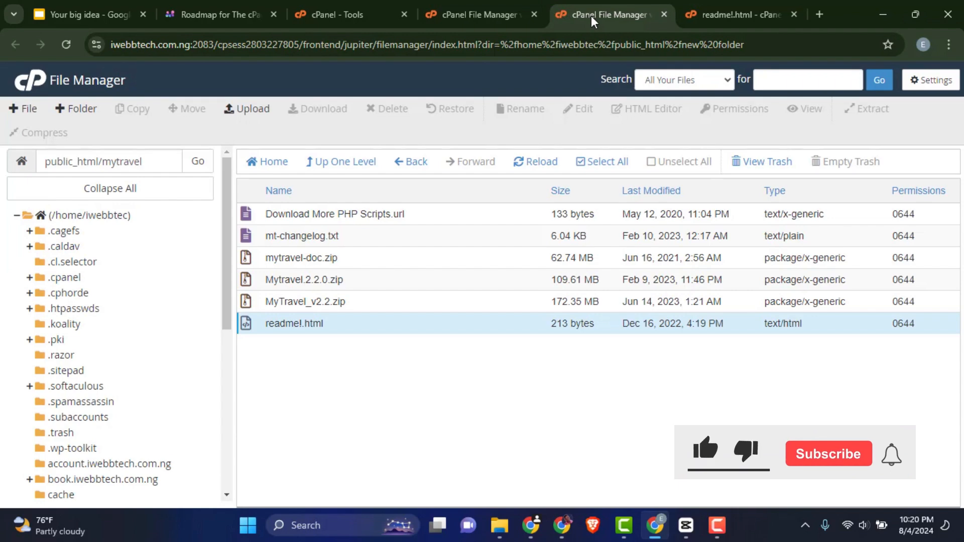